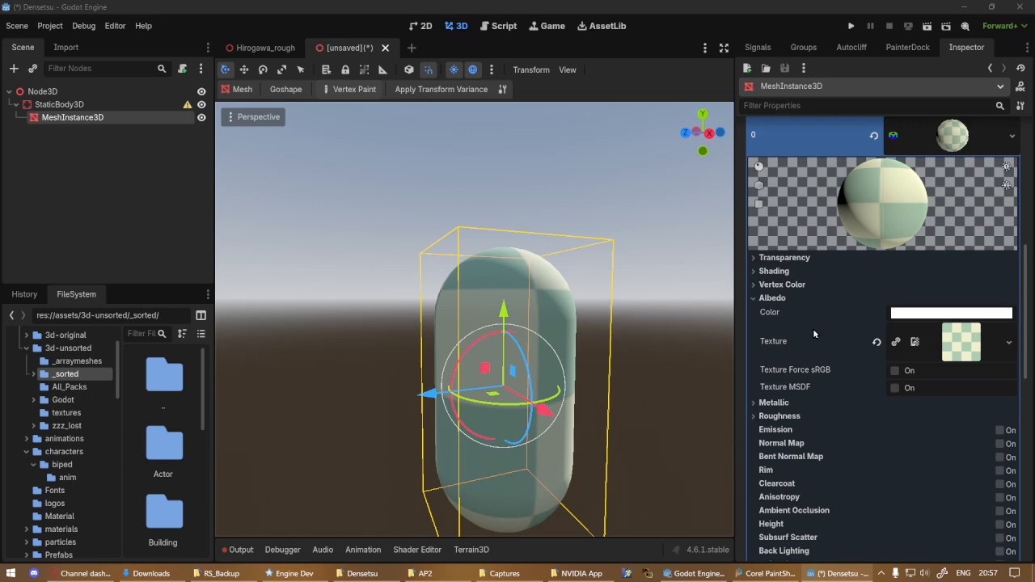
# Clear the capsule mesh's checkered surface material override and assign a new ShaderMaterial in its place
pyautogui.click(874, 135)
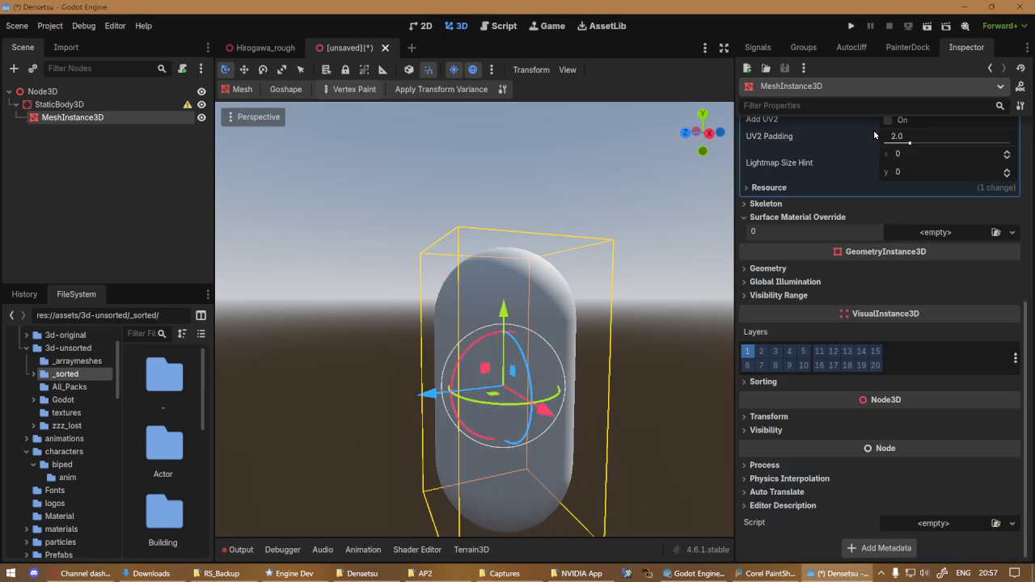
pyautogui.click(656, 354)
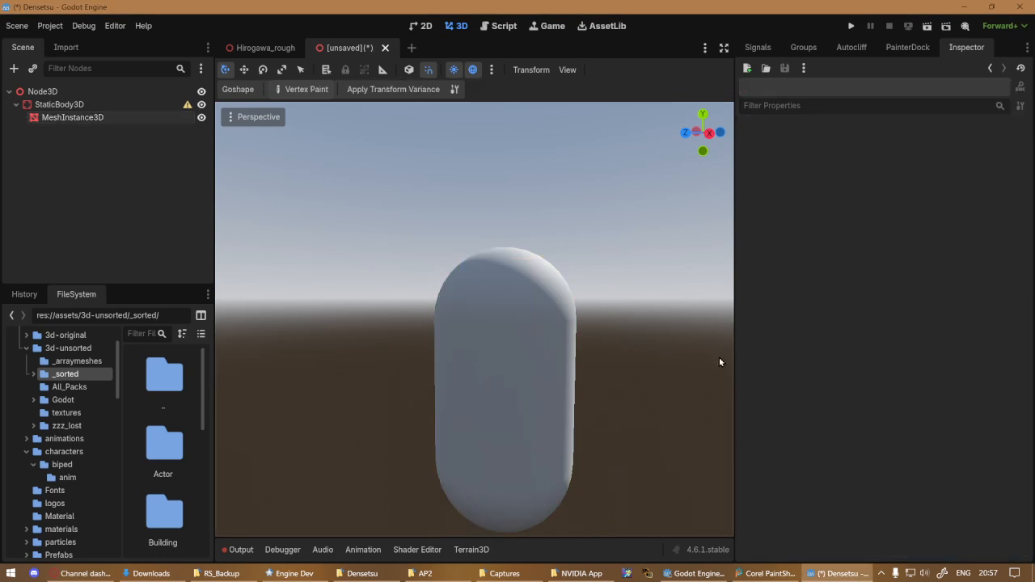
pyautogui.moveTo(619, 411)
pyautogui.mouseDown(button='middle')
pyautogui.moveTo(439, 381)
pyautogui.moveTo(381, 401)
pyautogui.moveTo(496, 365)
pyautogui.mouseUp(button='middle')
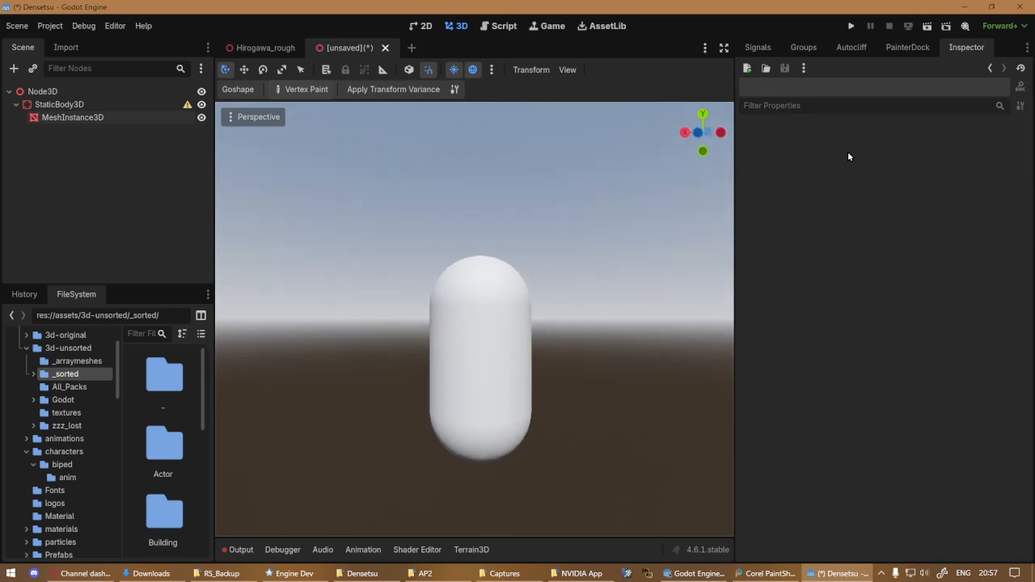
pyautogui.click(140, 115)
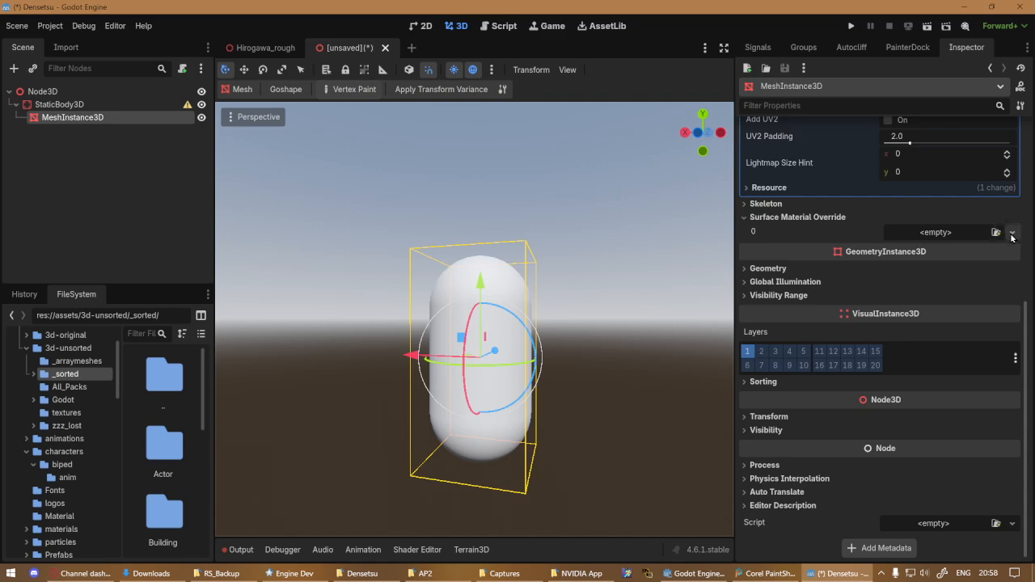
pyautogui.click(969, 233)
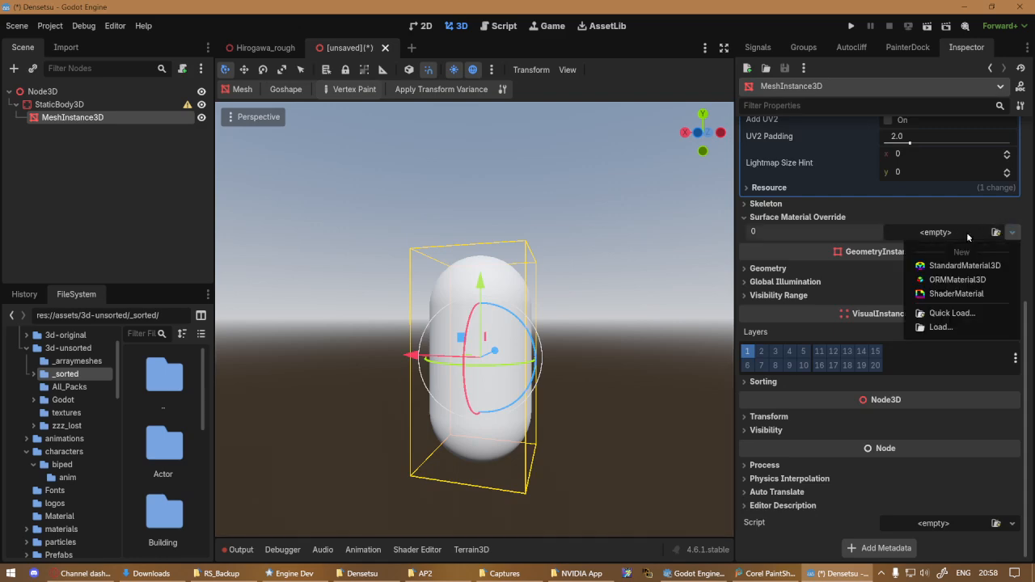
pyautogui.click(958, 294)
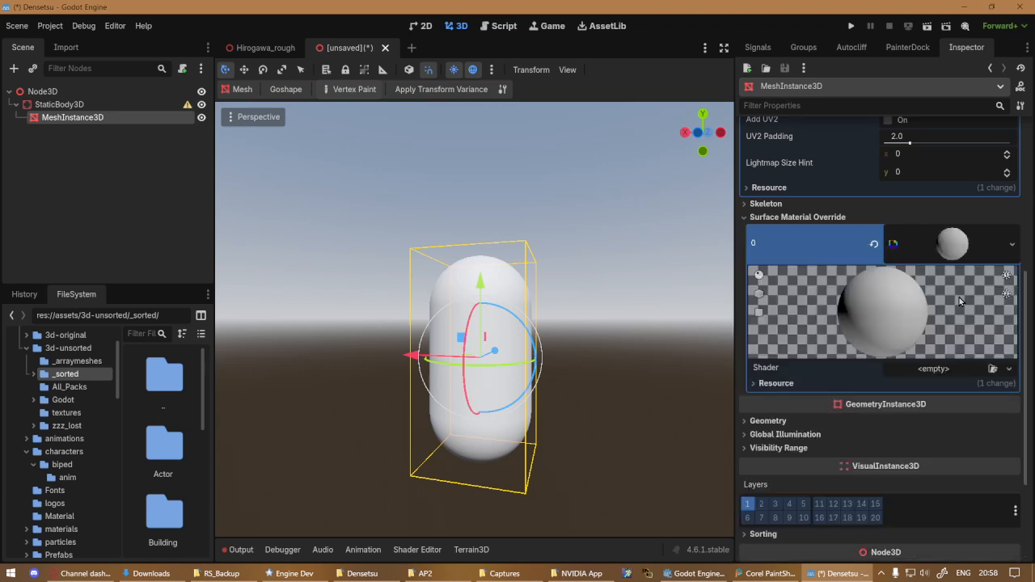
# Load wind_curve_deform.gdshader as the shader of the capsule's new ShaderMaterial
pyautogui.click(994, 370)
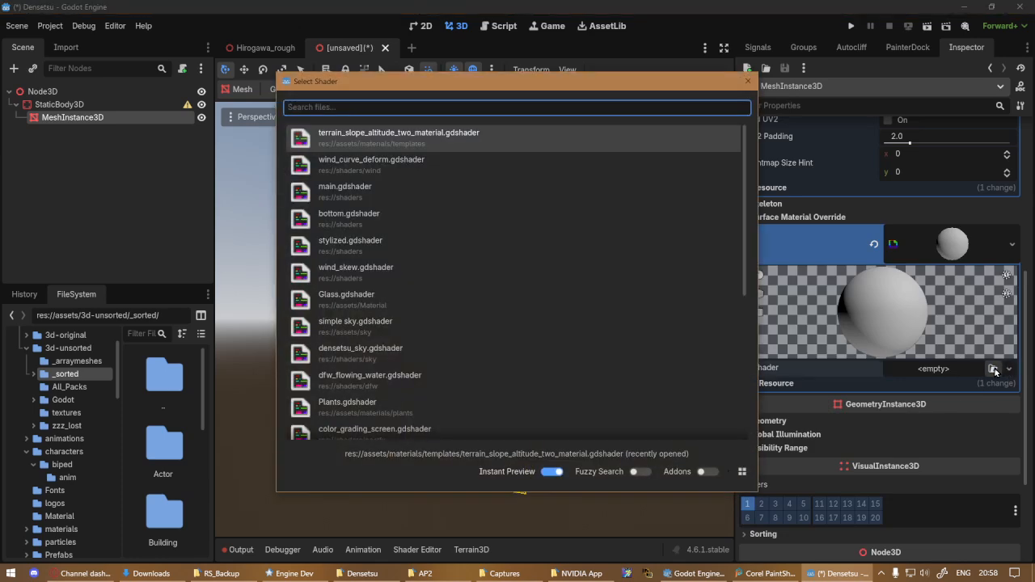
pyautogui.moveTo(589, 95); pyautogui.dragTo(897, 114)
pyautogui.scroll(-5, 847, 213)
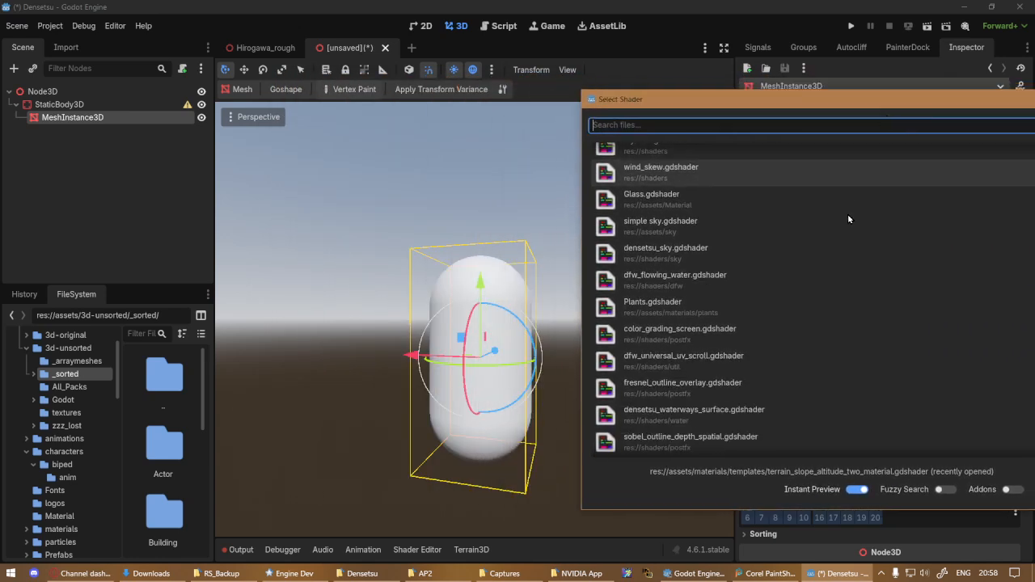
pyautogui.scroll(5, 828, 252)
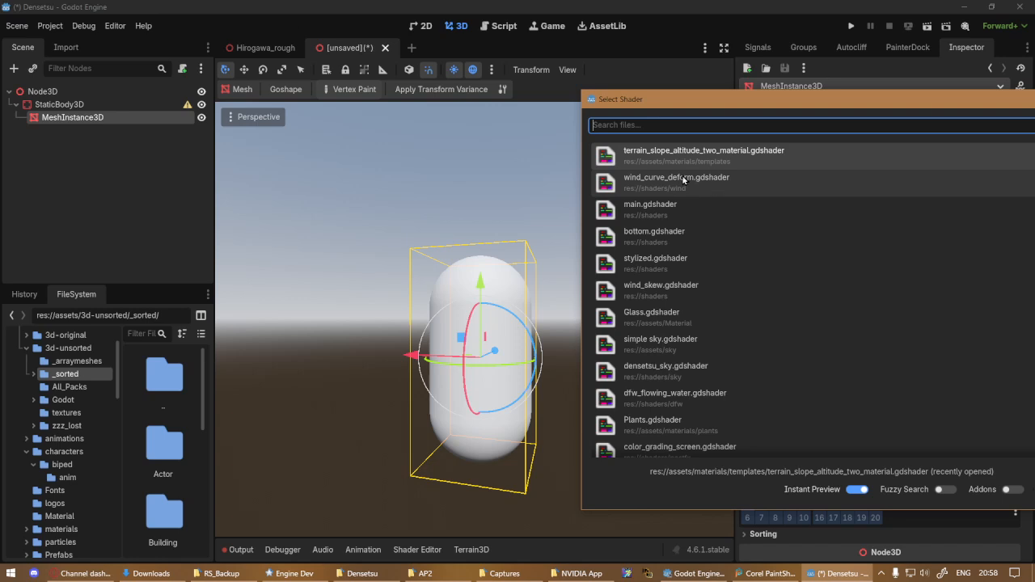
pyautogui.click(705, 189)
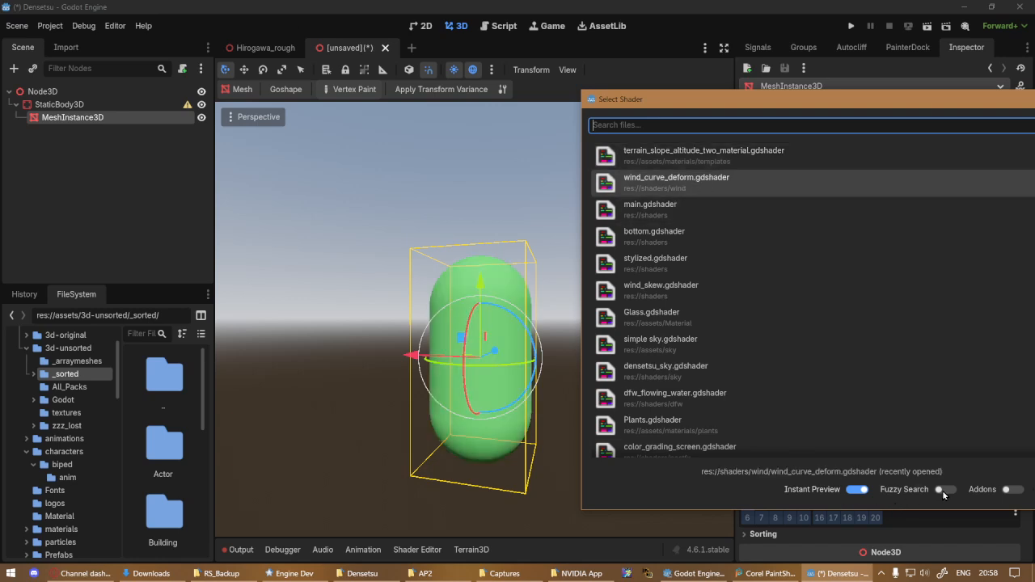
pyautogui.press('Return')
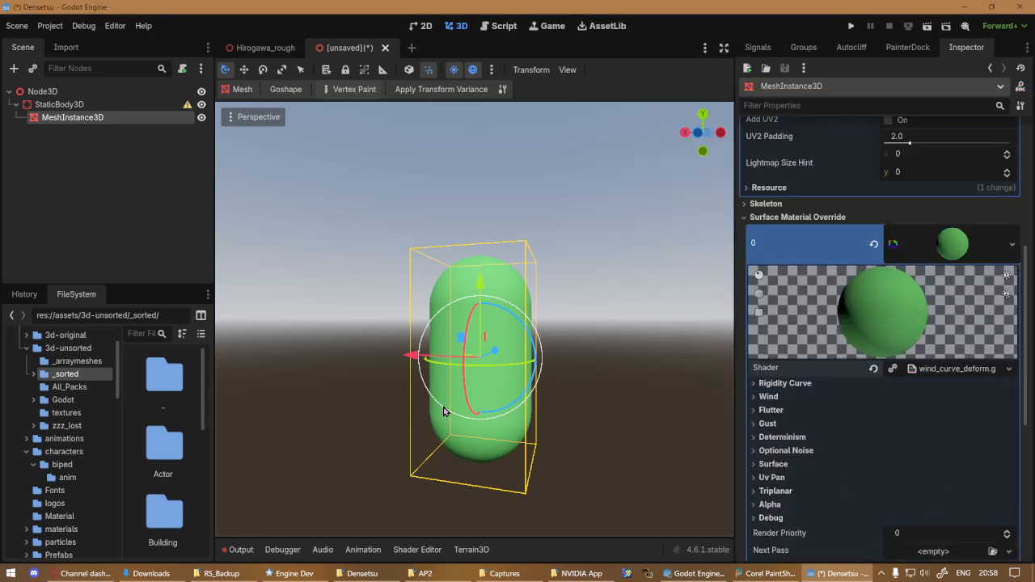
# Assign a new GradientTexture1D to the Rigidity Ramp parameter in the wind shader's Rigidity Curve group
pyautogui.moveTo(443, 411); pyautogui.dragTo(485, 413, button='middle')
pyautogui.scroll(5, 484, 414)
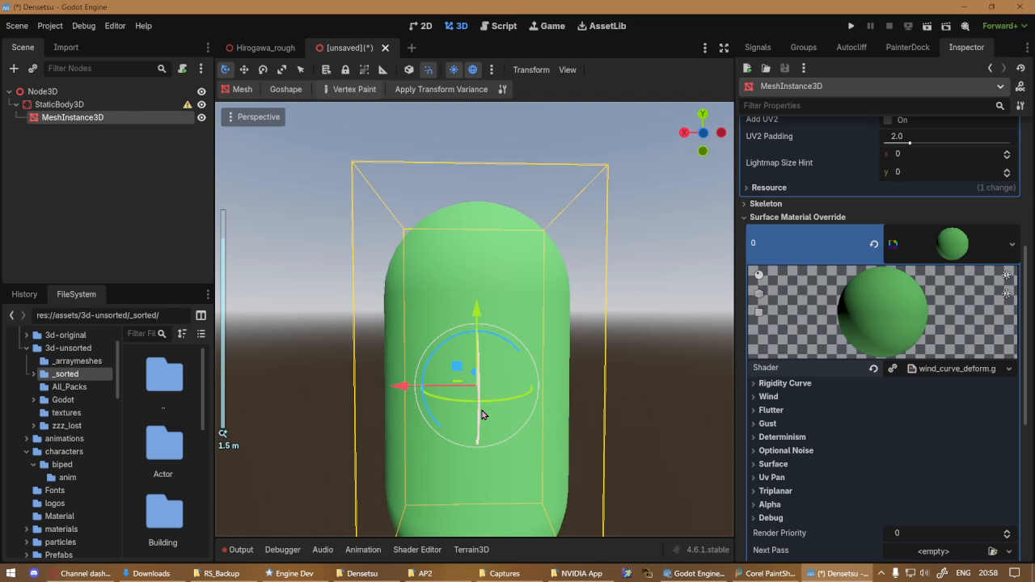
pyautogui.click(787, 385)
pyautogui.click(958, 401)
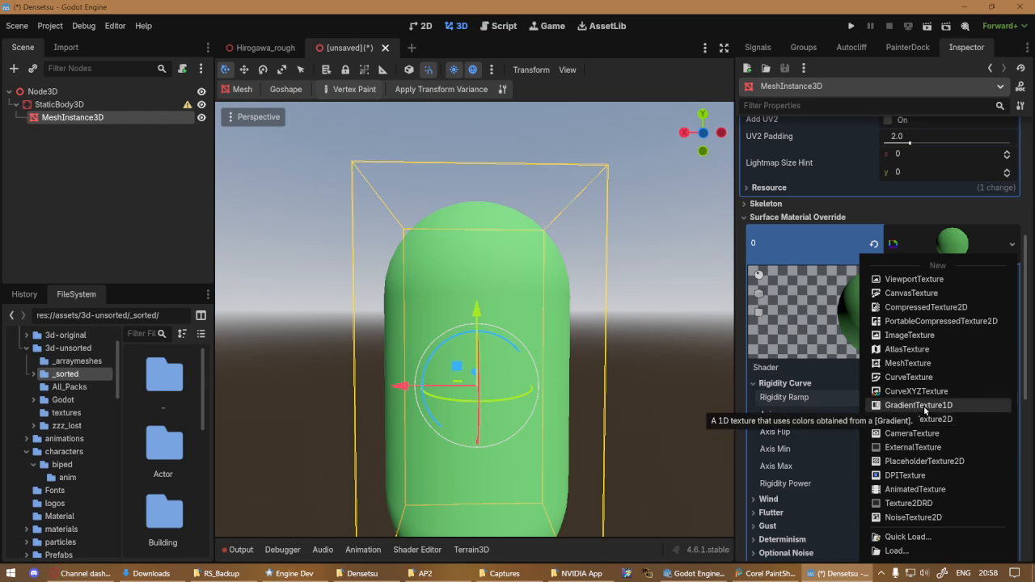
pyautogui.click(917, 406)
pyautogui.scroll(-3, 559, 401)
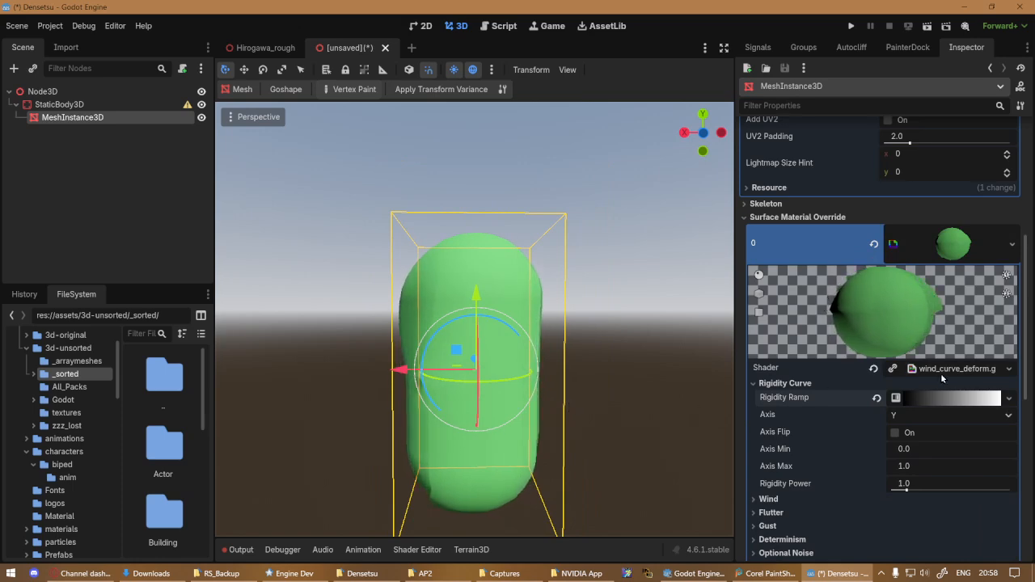
# Set the width of the Rigidity Ramp's gradient texture to 32 px
pyautogui.click(923, 397)
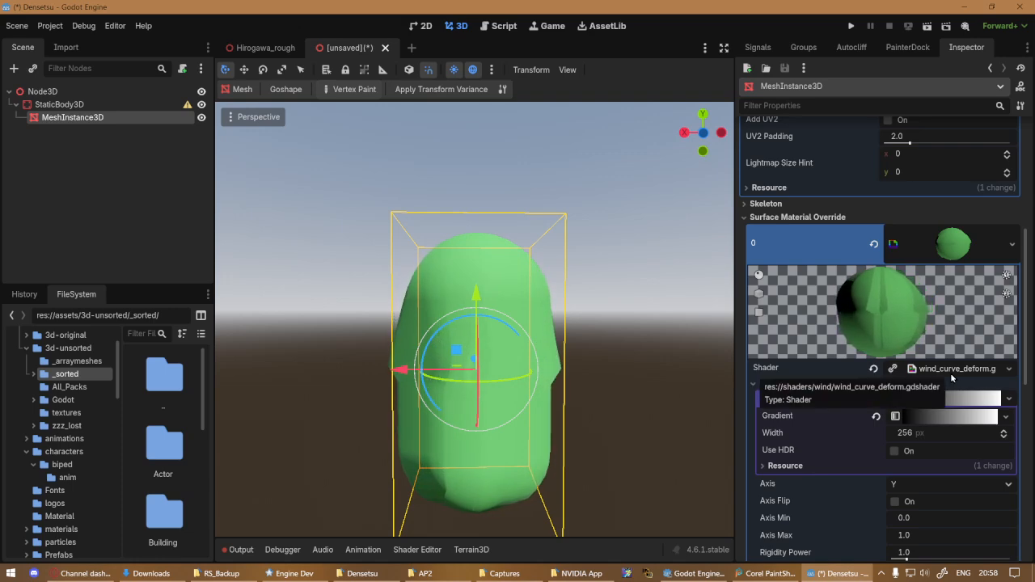
pyautogui.click(930, 432)
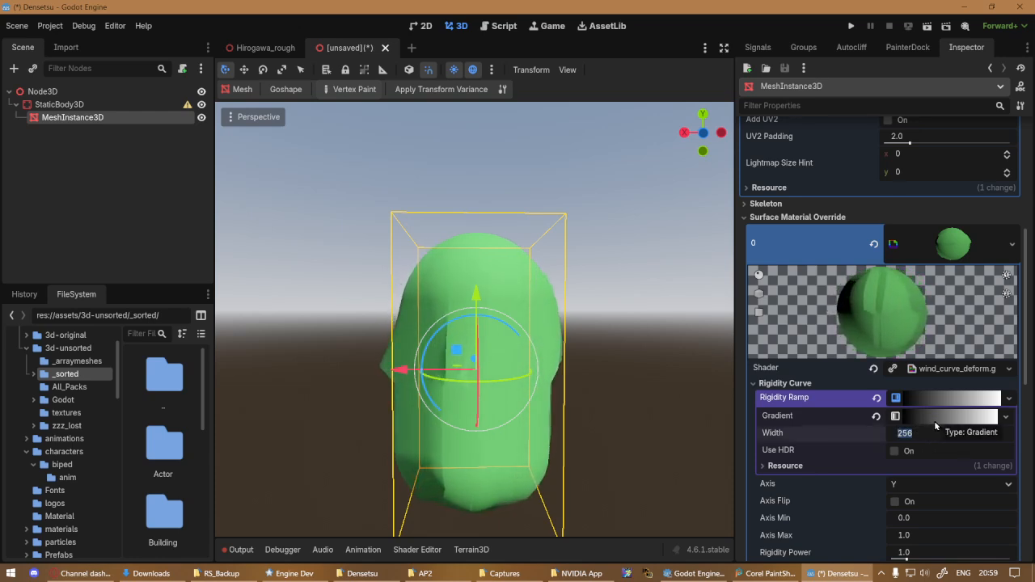
pyautogui.write('32')
pyautogui.press('Return')
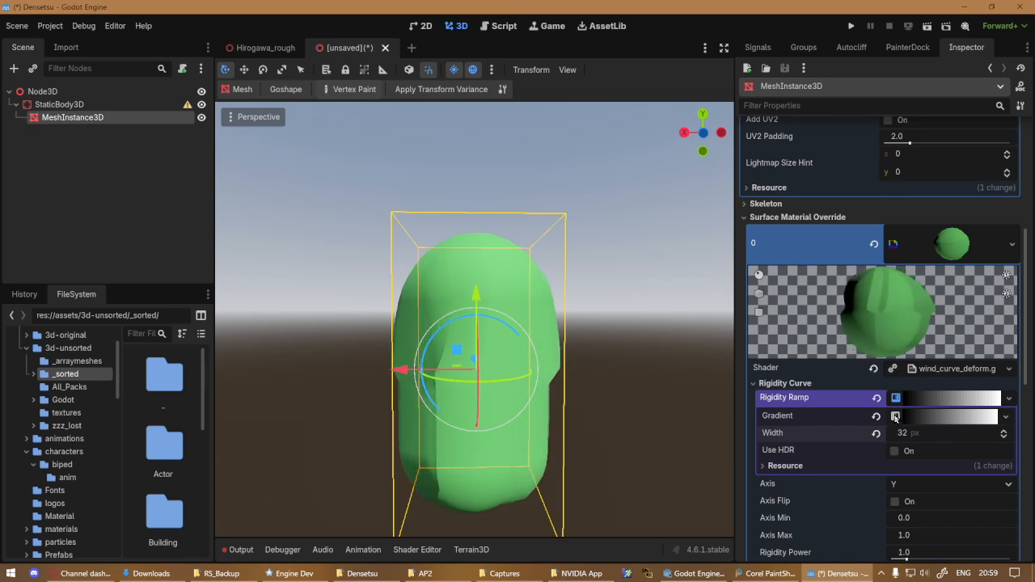
pyautogui.click(924, 434)
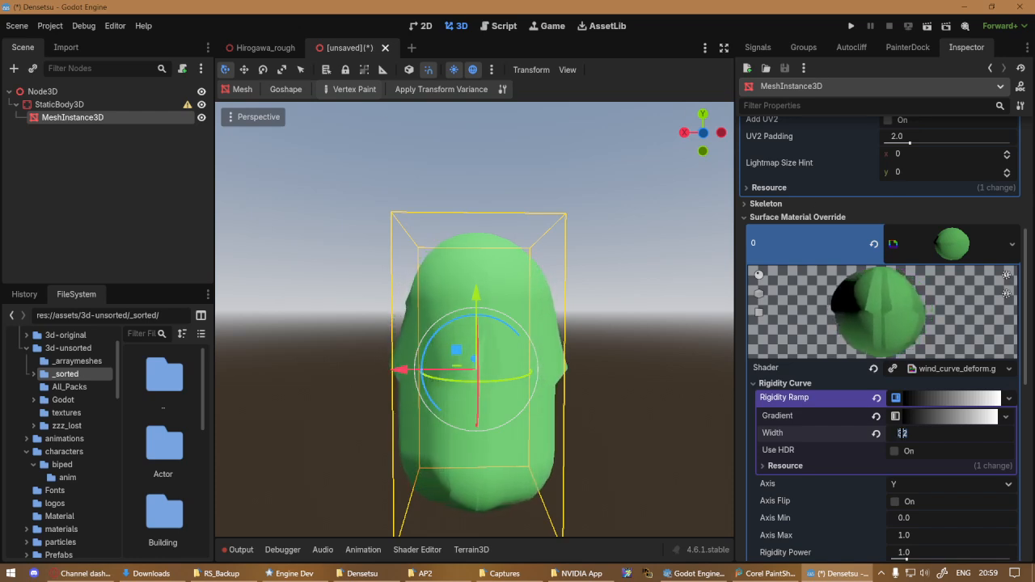
# Make the Rigidity Ramp's gradient solid white by moving its white stop to the start
pyautogui.scroll(-2, 894, 486)
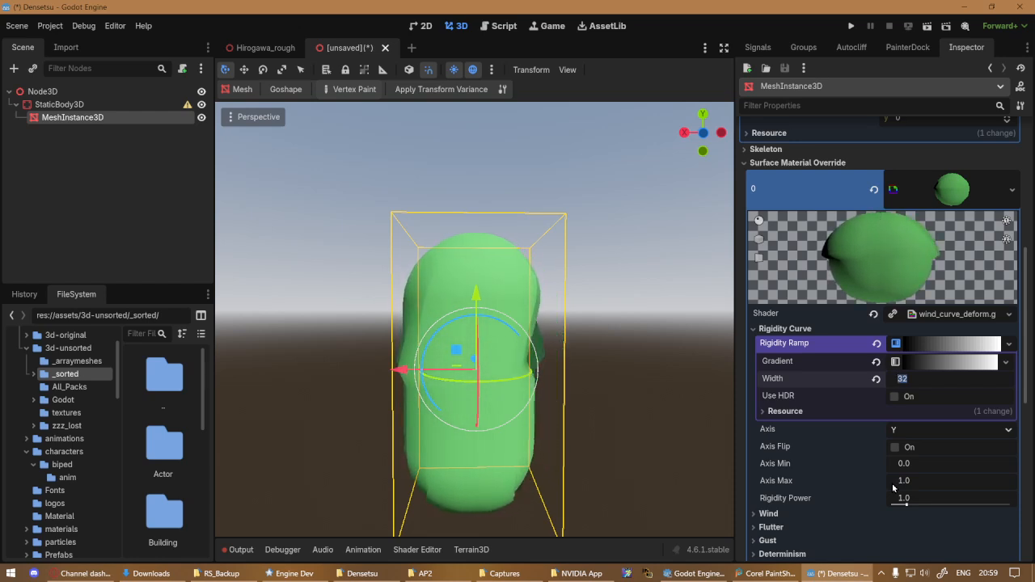
pyautogui.click(925, 362)
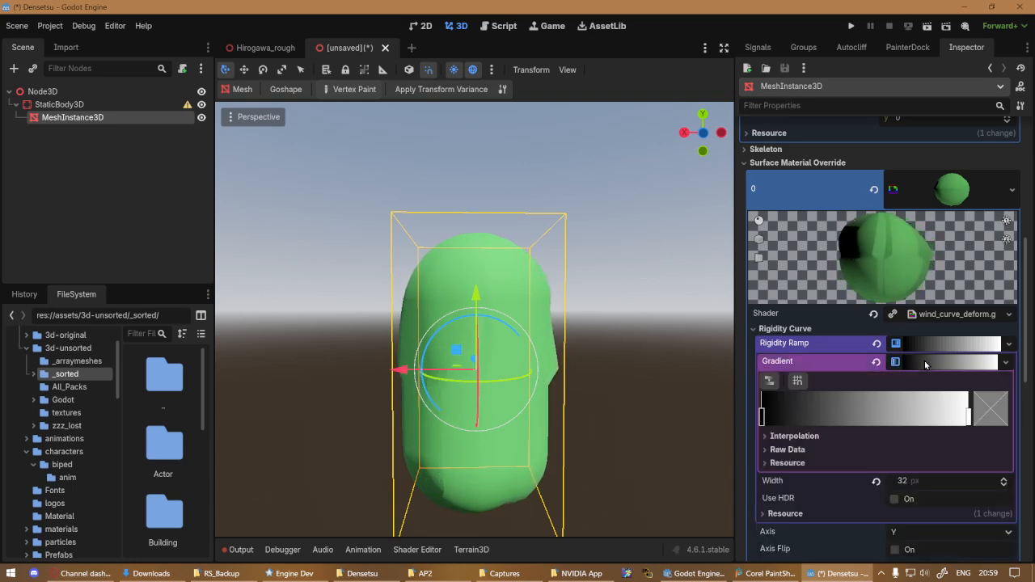
pyautogui.moveTo(761, 418)
pyautogui.mouseDown()
pyautogui.moveTo(987, 419)
pyautogui.moveTo(761, 423)
pyautogui.mouseUp()
pyautogui.hotkey('ctrl', 'z')
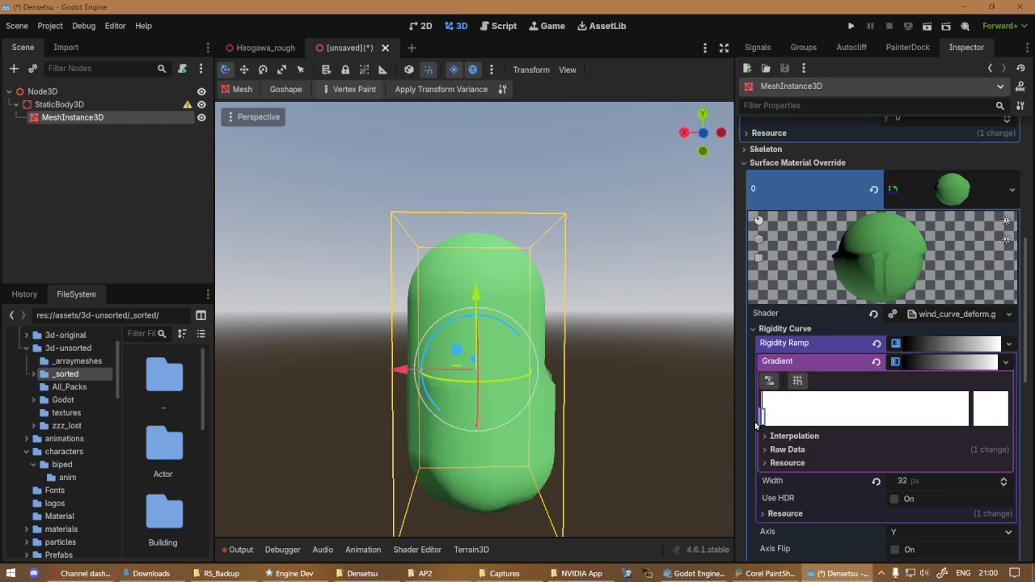
pyautogui.moveTo(755, 422); pyautogui.dragTo(756, 421)
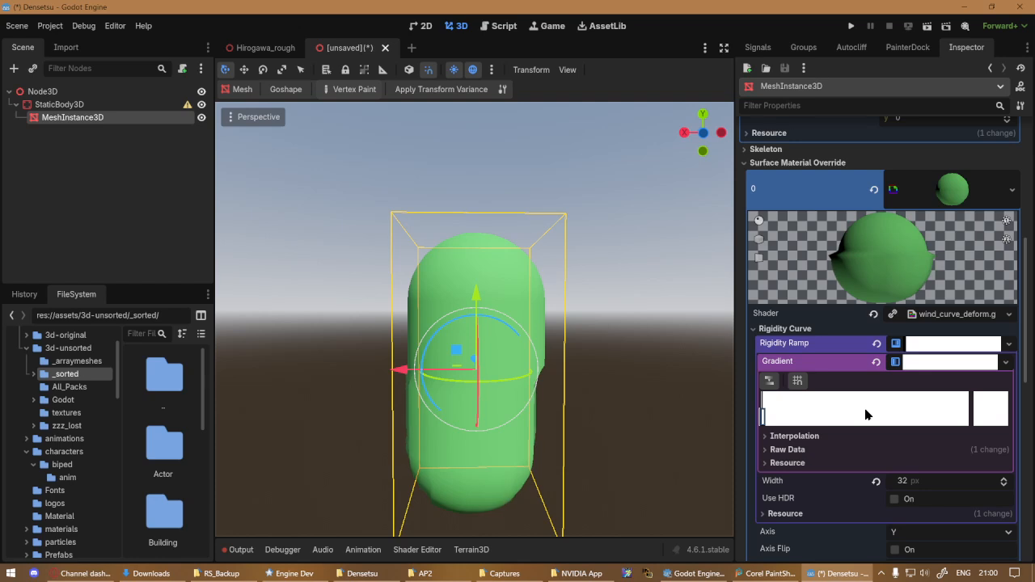
# Set the shader's Wind Dir to about x 0.635, y 0.74 and z 0.26
pyautogui.scroll(-3, 865, 412)
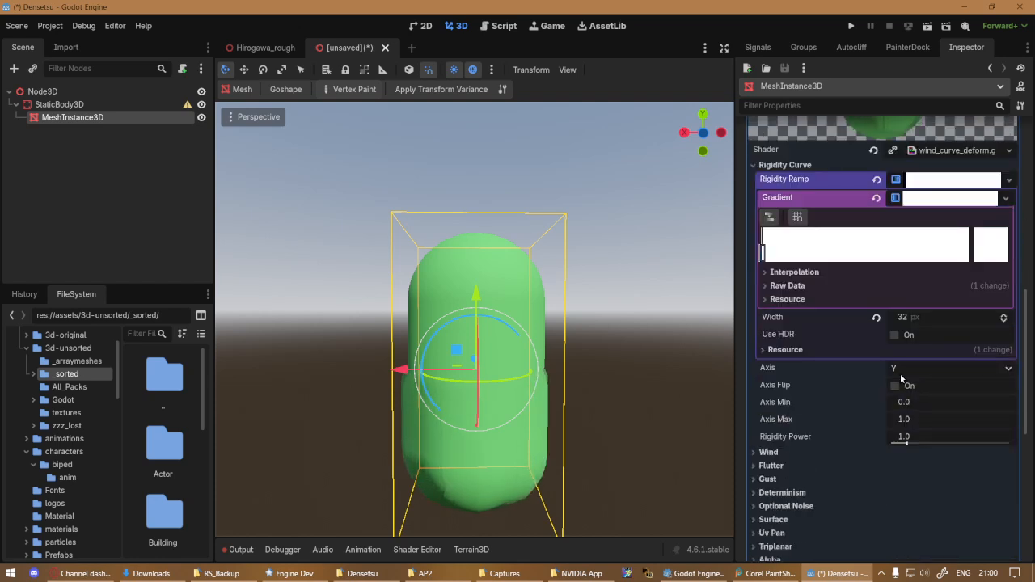
pyautogui.scroll(-2, 789, 404)
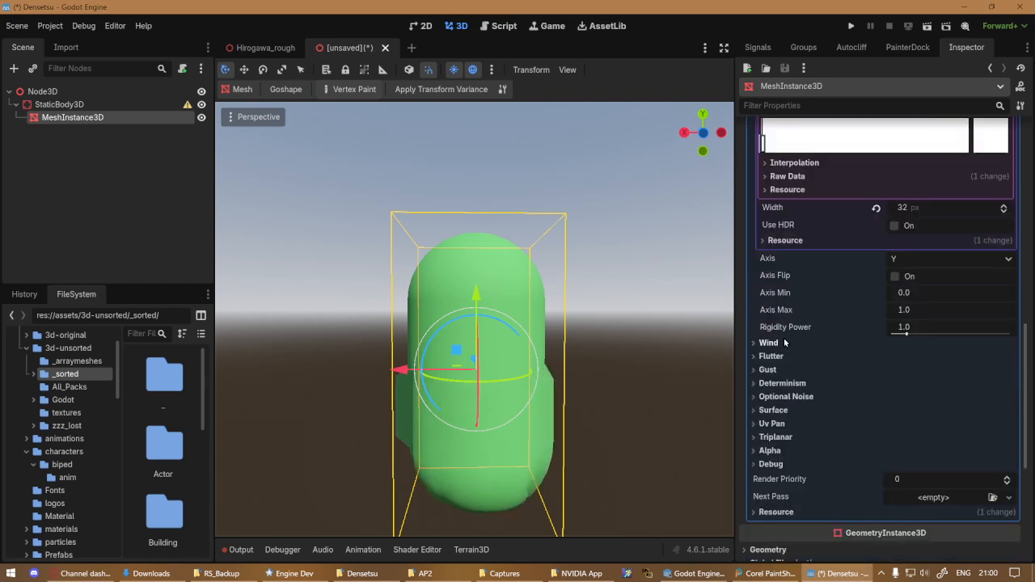
pyautogui.click(768, 343)
pyautogui.moveTo(780, 373); pyautogui.dragTo(751, 374)
pyautogui.moveTo(865, 373); pyautogui.dragTo(986, 373)
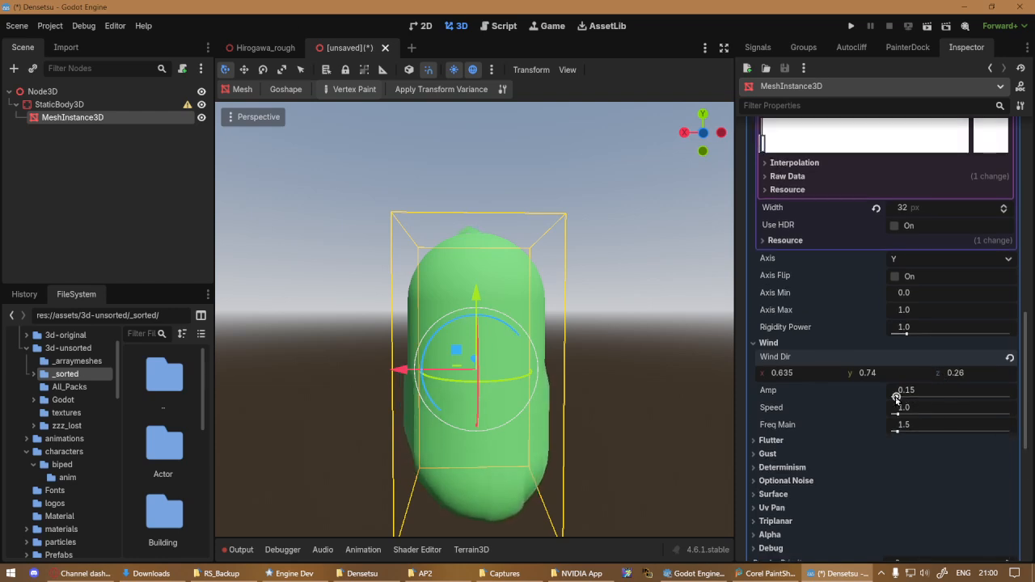
# Raise the wind's Amp to 0.37, Speed to 2.739 and Freq Main to about 5.155
pyautogui.moveTo(896, 398); pyautogui.dragTo(903, 398)
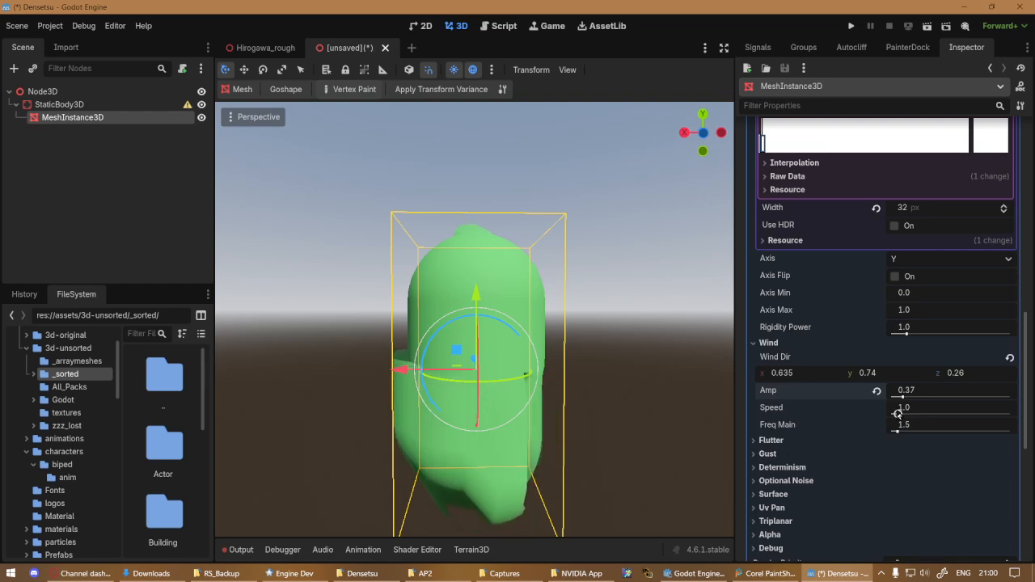
pyautogui.moveTo(897, 414); pyautogui.dragTo(908, 413)
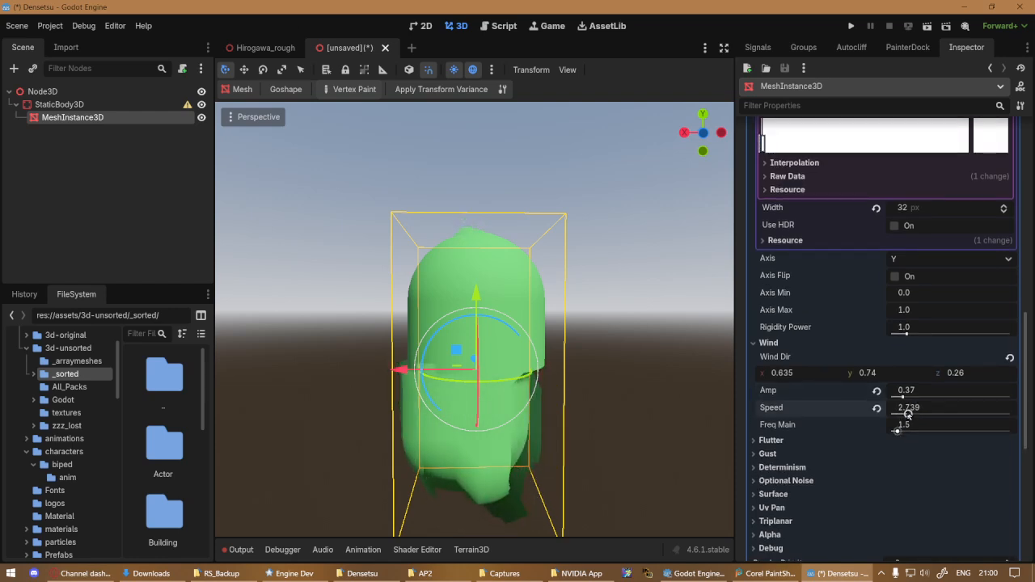
pyautogui.moveTo(900, 431)
pyautogui.mouseDown()
pyautogui.moveTo(973, 435)
pyautogui.moveTo(914, 435)
pyautogui.mouseUp()
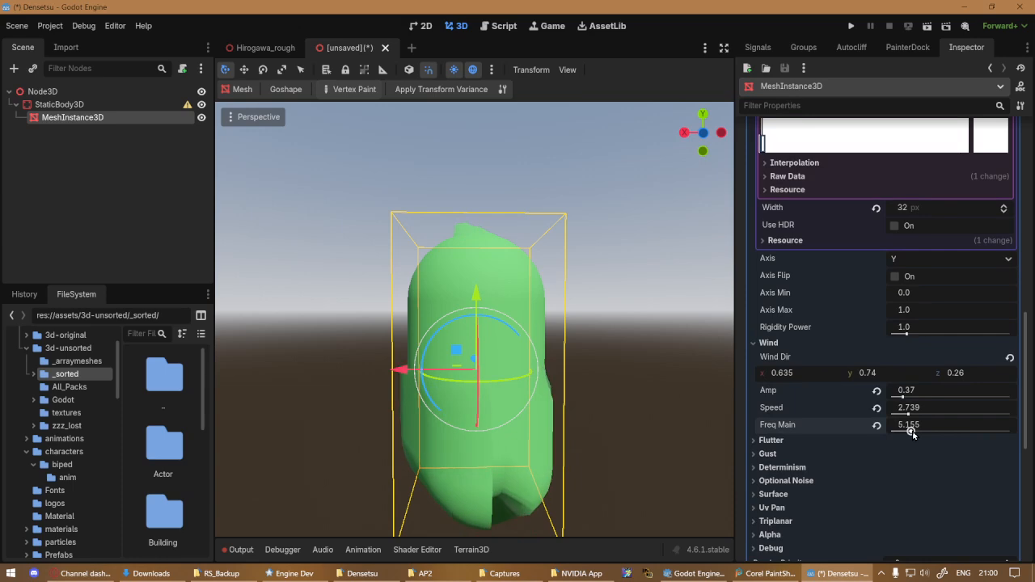
# Search the quick-load materials for "water" for the capsule's surface material override, keeping the selection dialog clear of the capsule
pyautogui.scroll(5, 913, 435)
pyautogui.scroll(5, 912, 434)
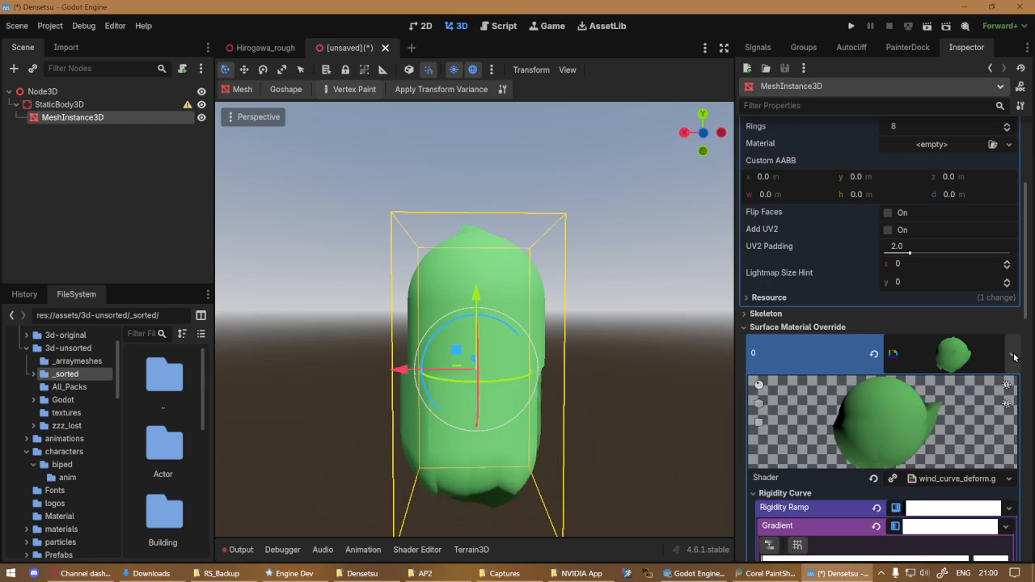
pyautogui.click(951, 362)
pyautogui.click(1007, 363)
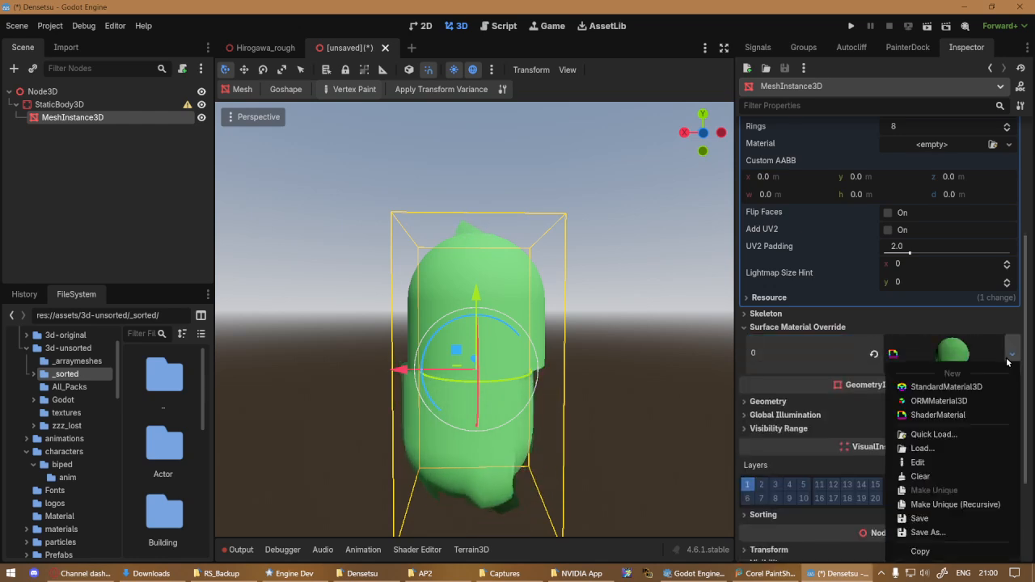
pyautogui.click(948, 434)
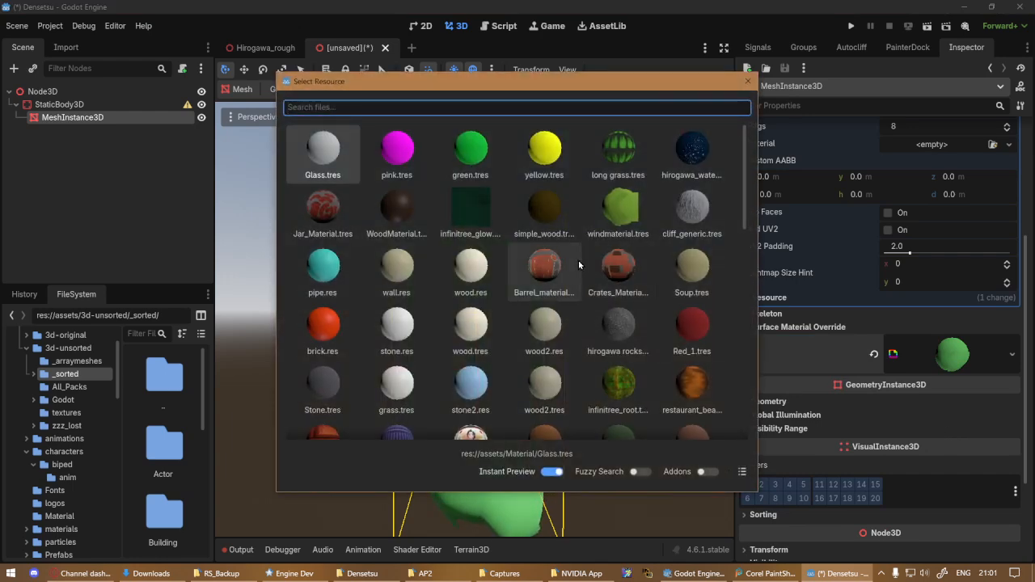
pyautogui.scroll(-10, 579, 264)
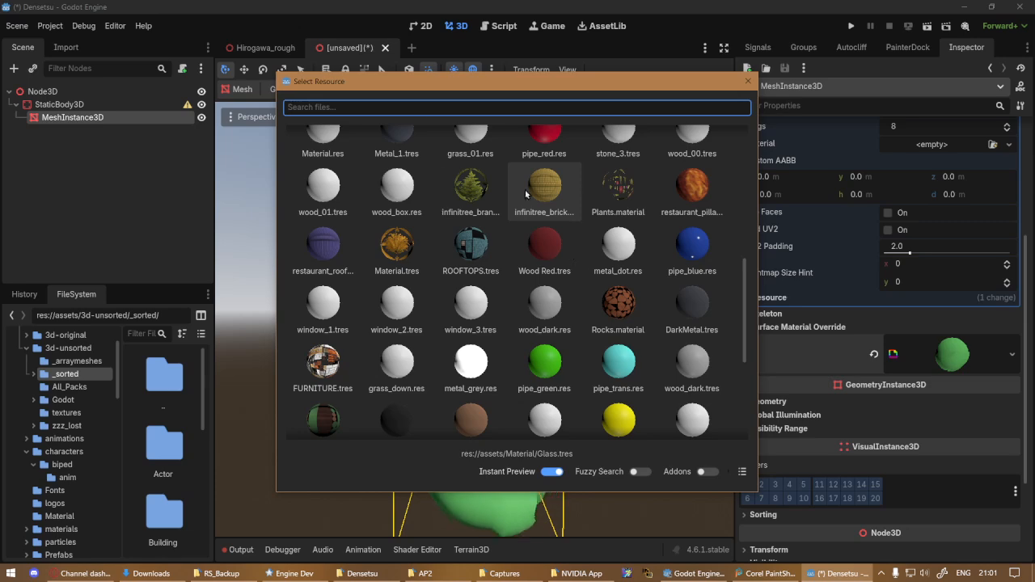
pyautogui.click(451, 106)
pyautogui.write('w')
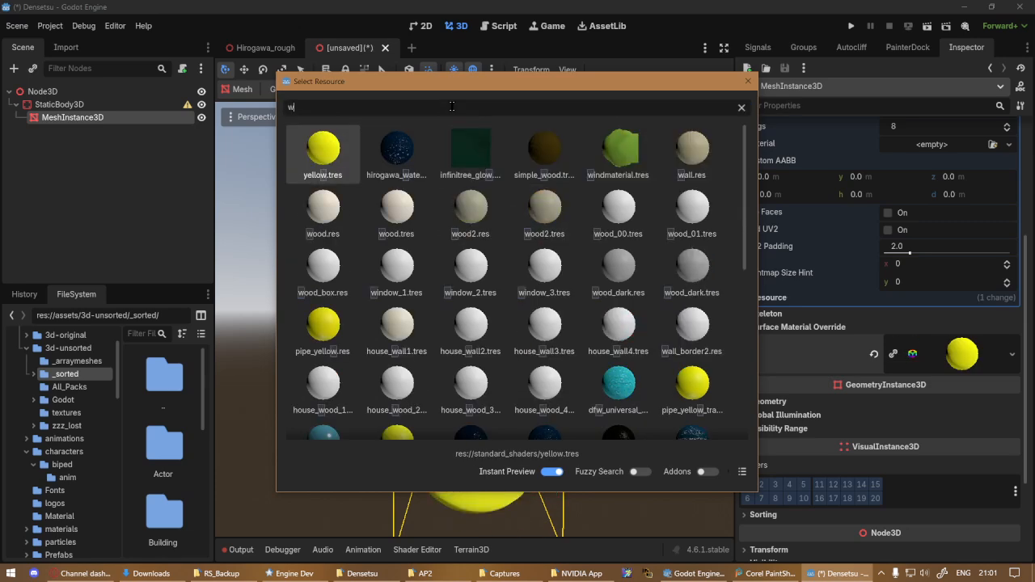
pyautogui.write('ater')
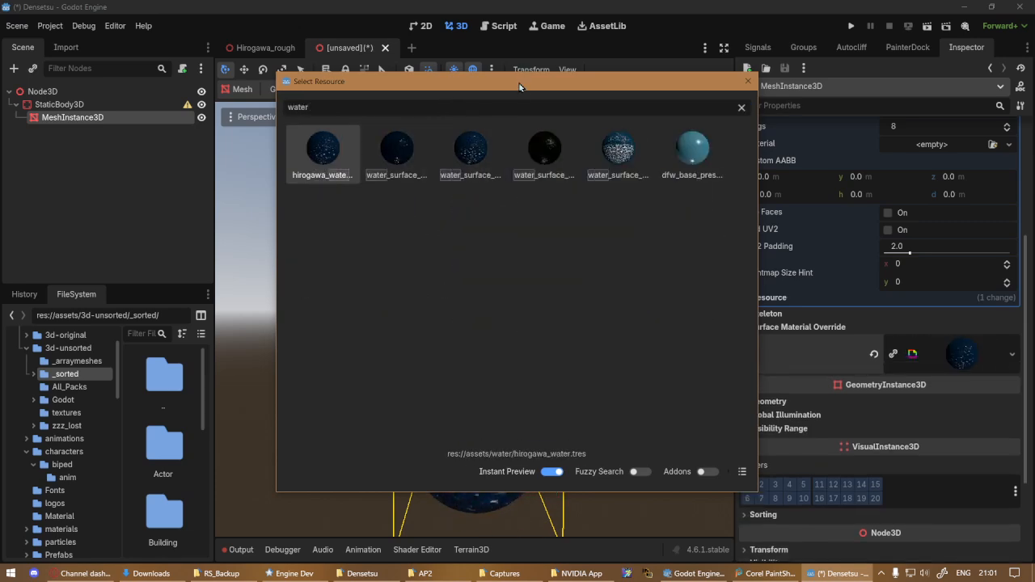
pyautogui.moveTo(519, 87); pyautogui.dragTo(905, 144)
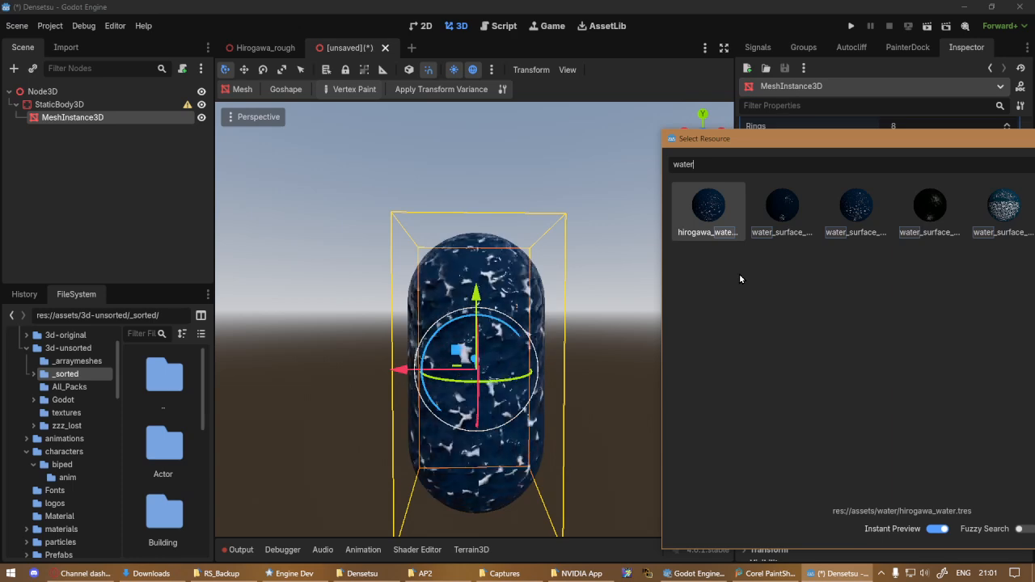
# Preview the hirogawa_water, water_surface_lake and water_surface_river materials on the capsule and compare their foam and color
pyautogui.click(440, 447)
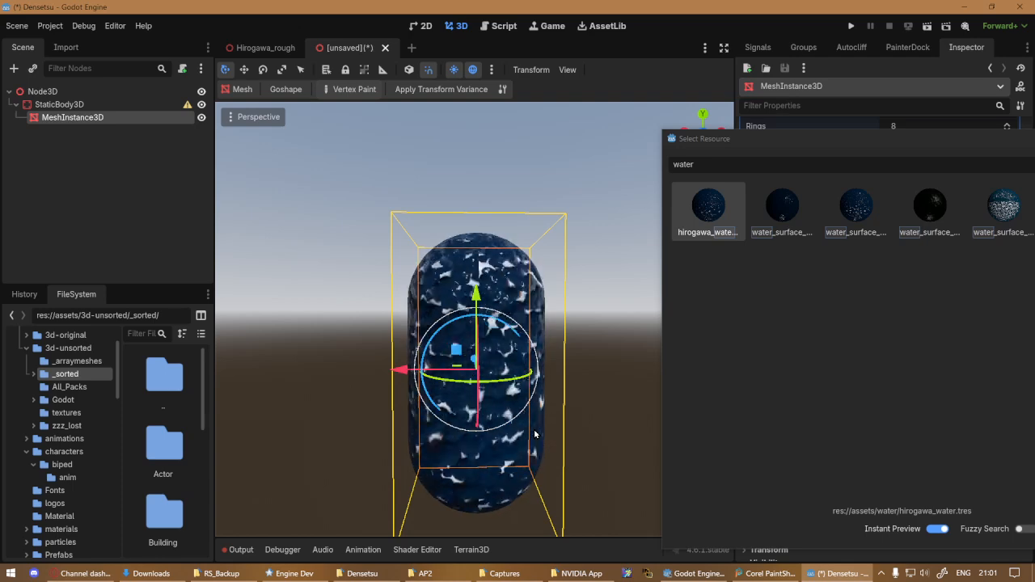
pyautogui.click(781, 229)
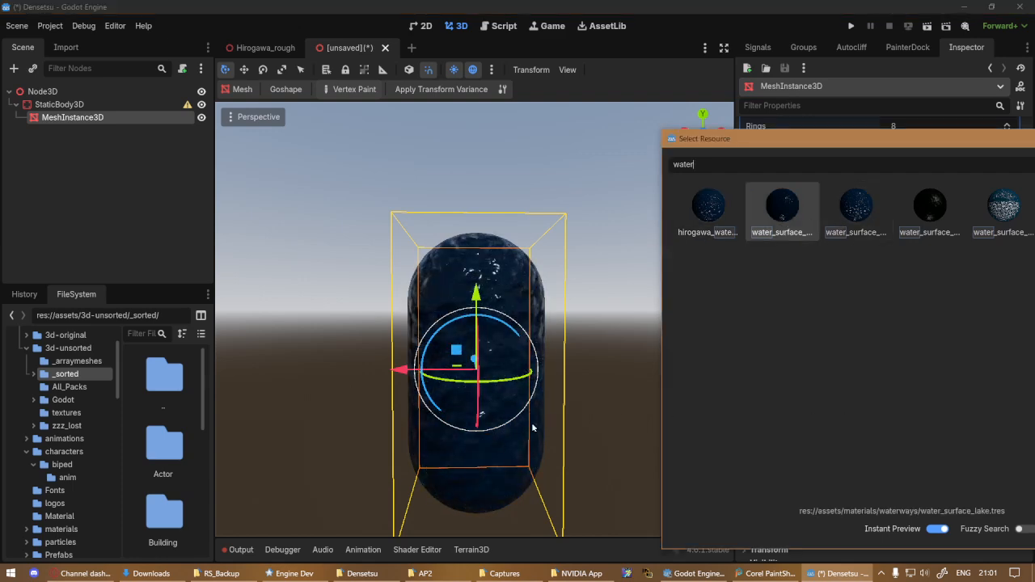
pyautogui.click(502, 443)
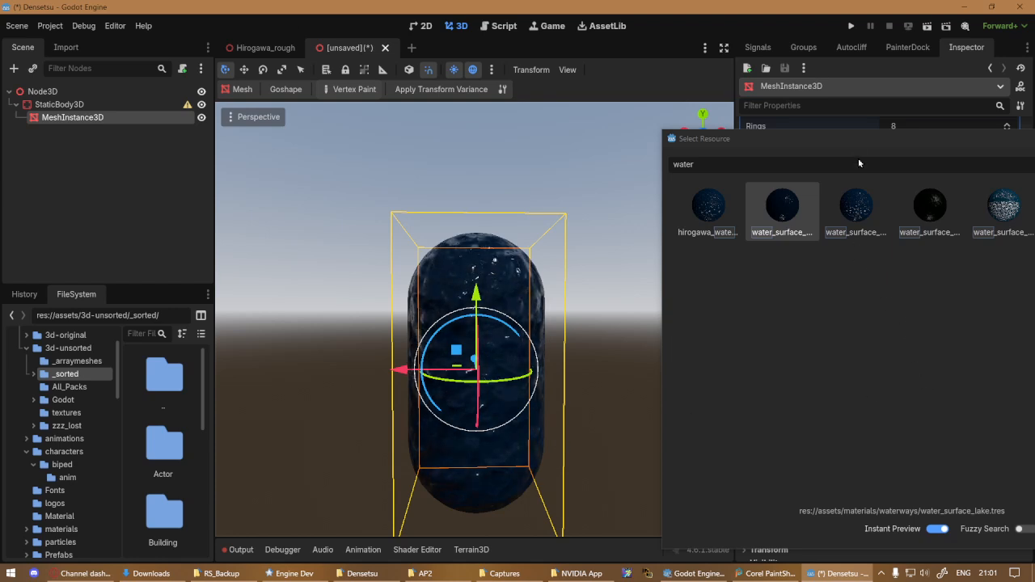
pyautogui.moveTo(855, 142); pyautogui.dragTo(772, 141)
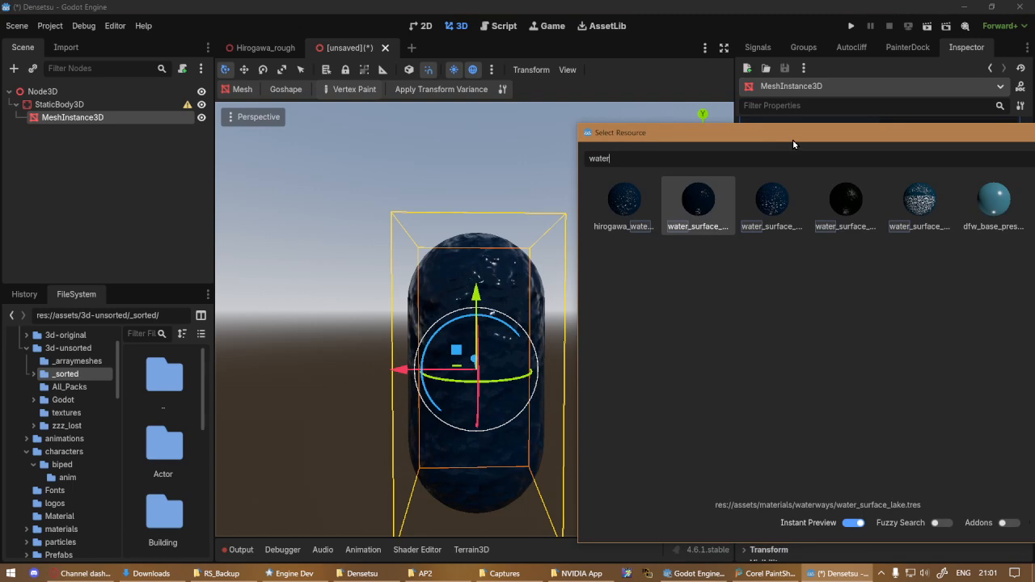
pyautogui.click(619, 203)
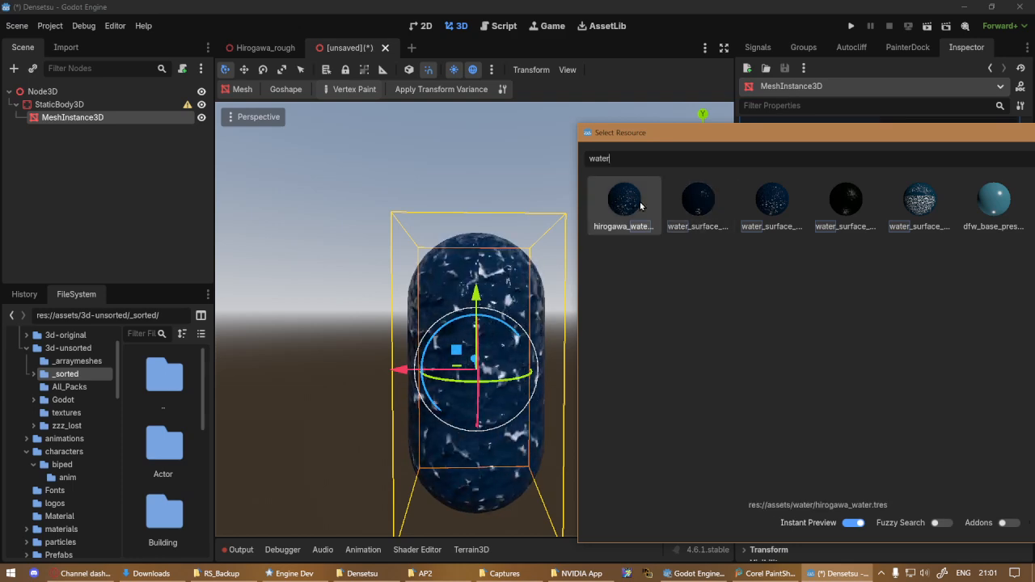
pyautogui.click(680, 206)
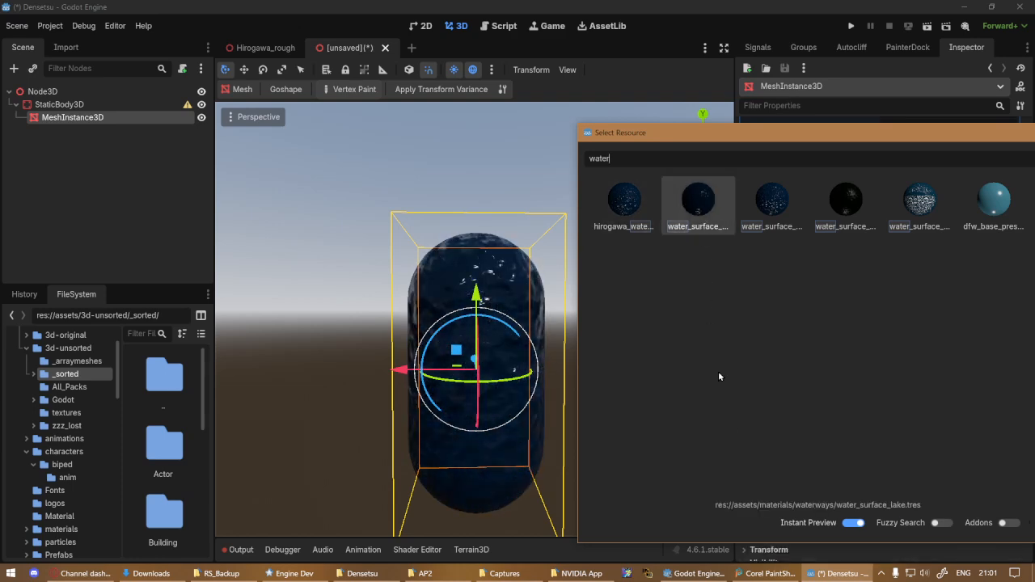
pyautogui.click(761, 199)
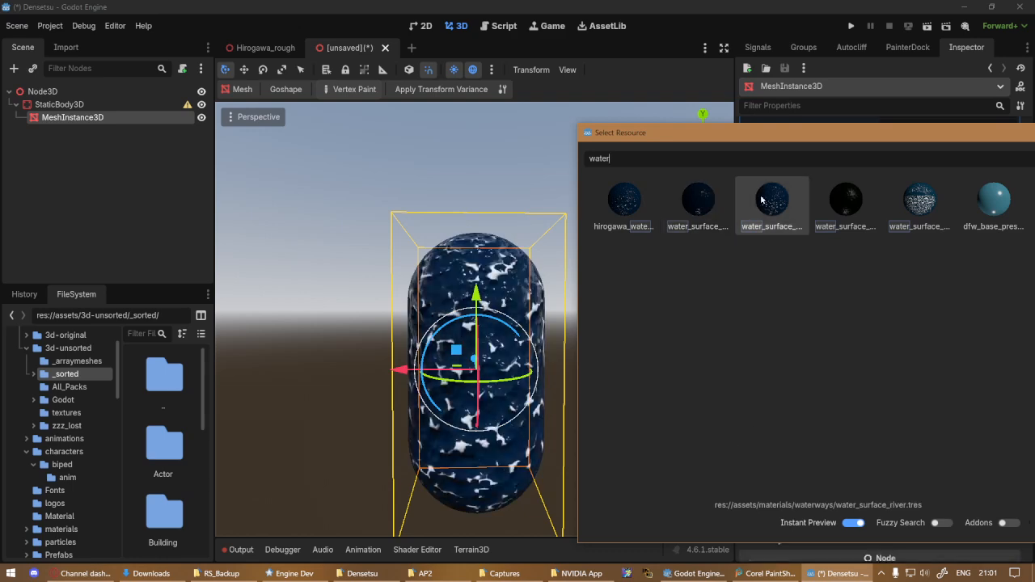
pyautogui.click(689, 209)
pyautogui.click(634, 205)
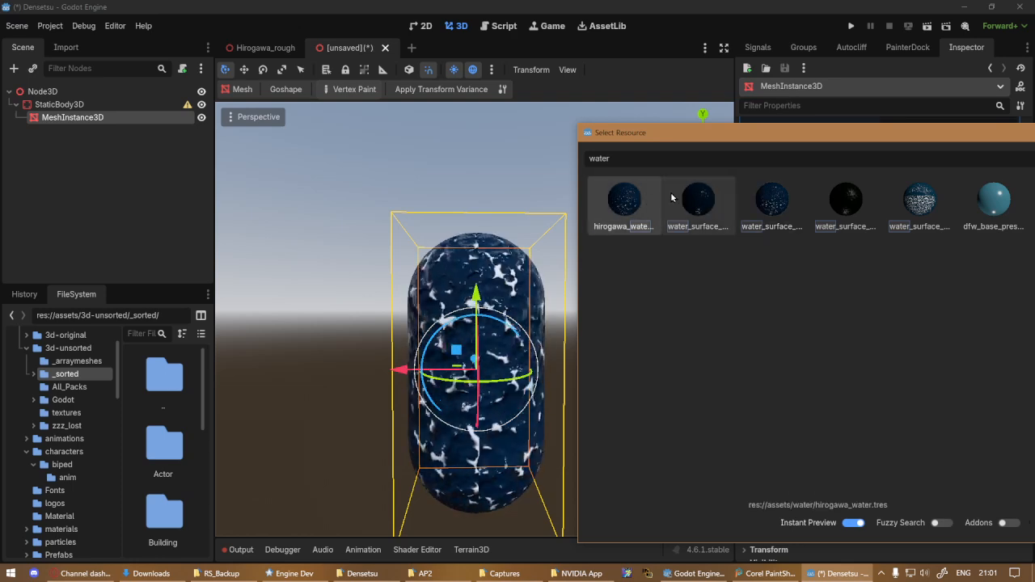
# Preview the river, swamp and rapids water surfaces and dfw_base_preset_round1 on the capsule, and close the selection without choosing one
pyautogui.click(781, 208)
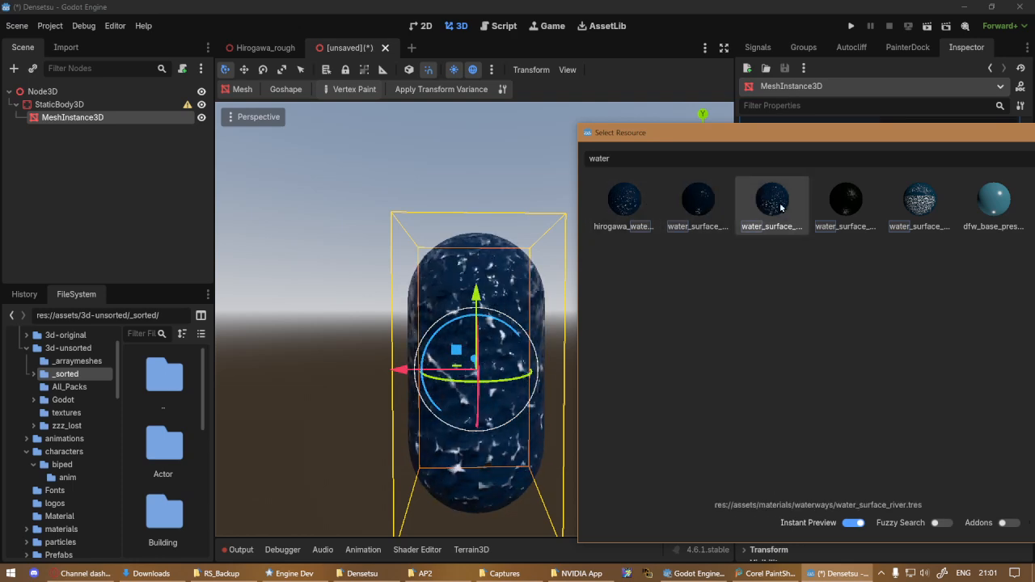
pyautogui.click(857, 203)
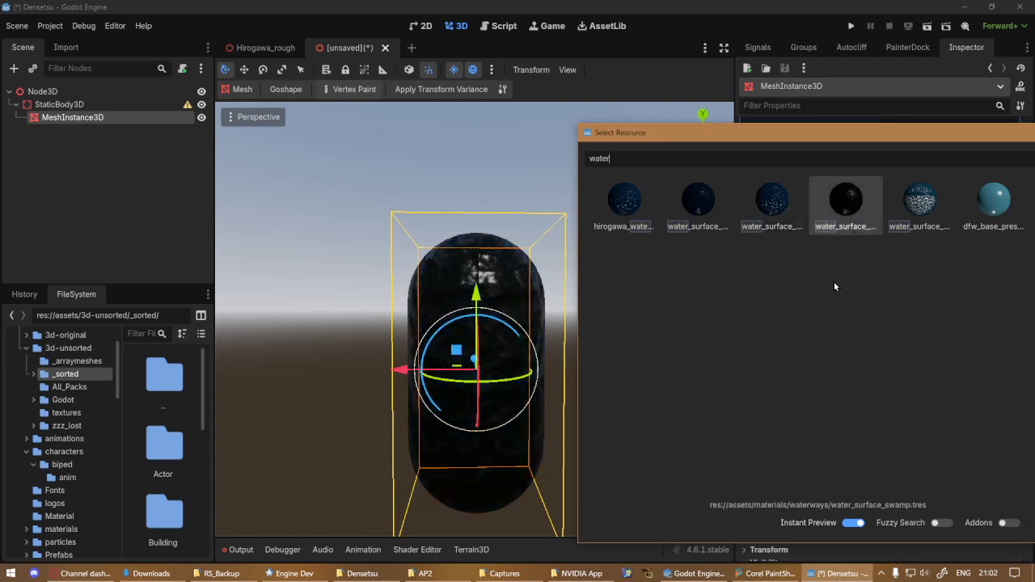
pyautogui.click(450, 273)
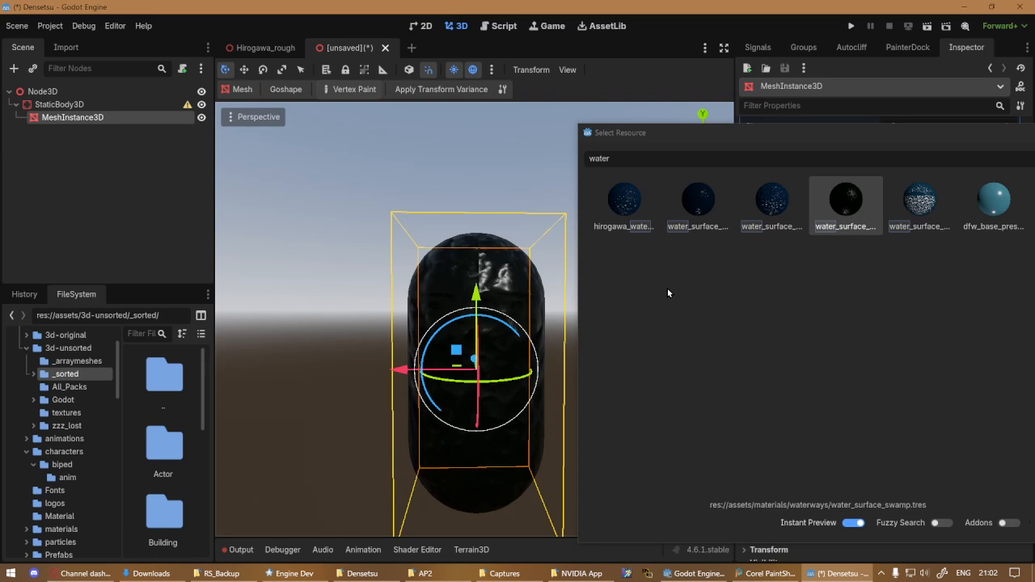
pyautogui.click(904, 204)
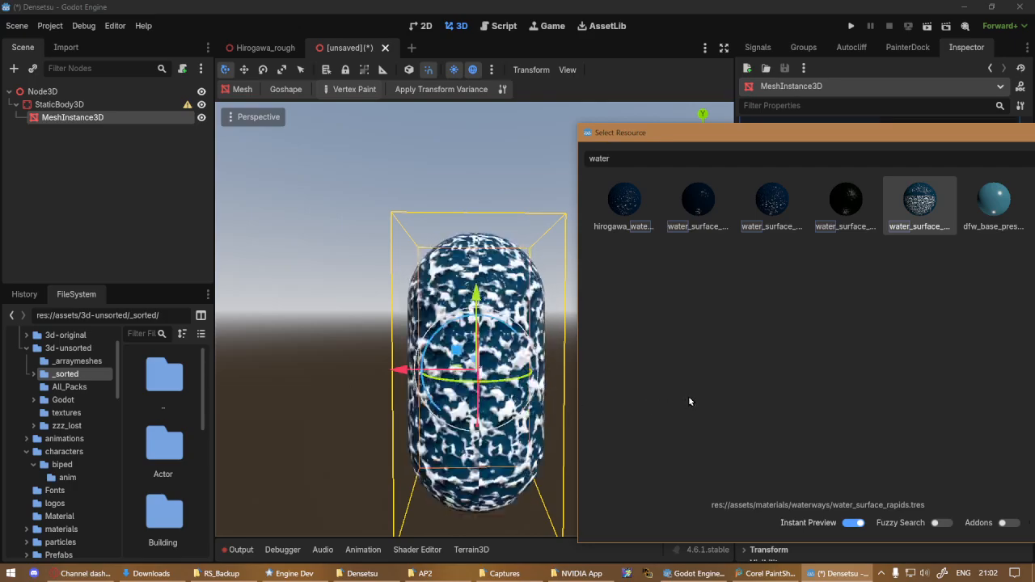
pyautogui.click(991, 210)
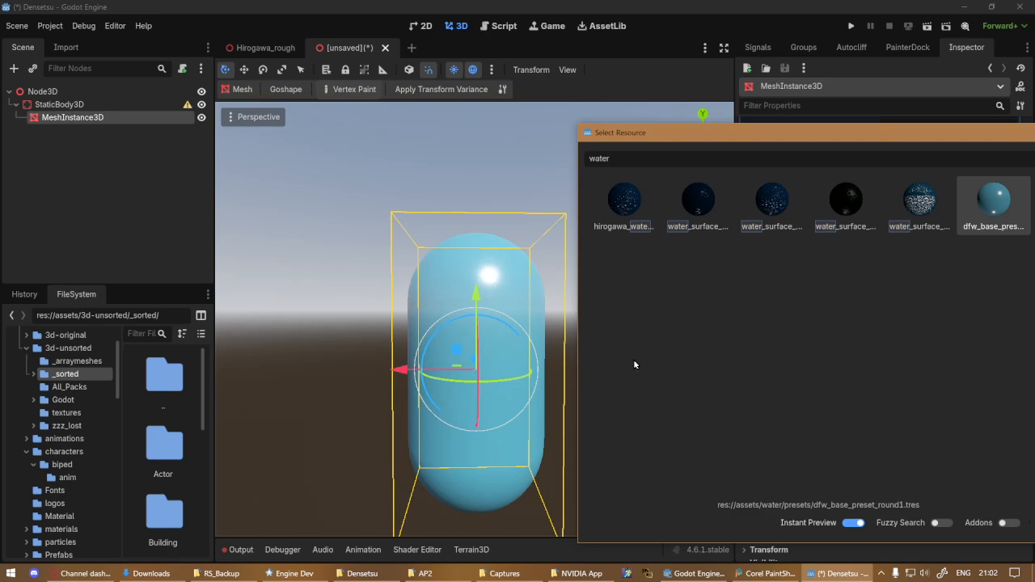
pyautogui.press('Left')
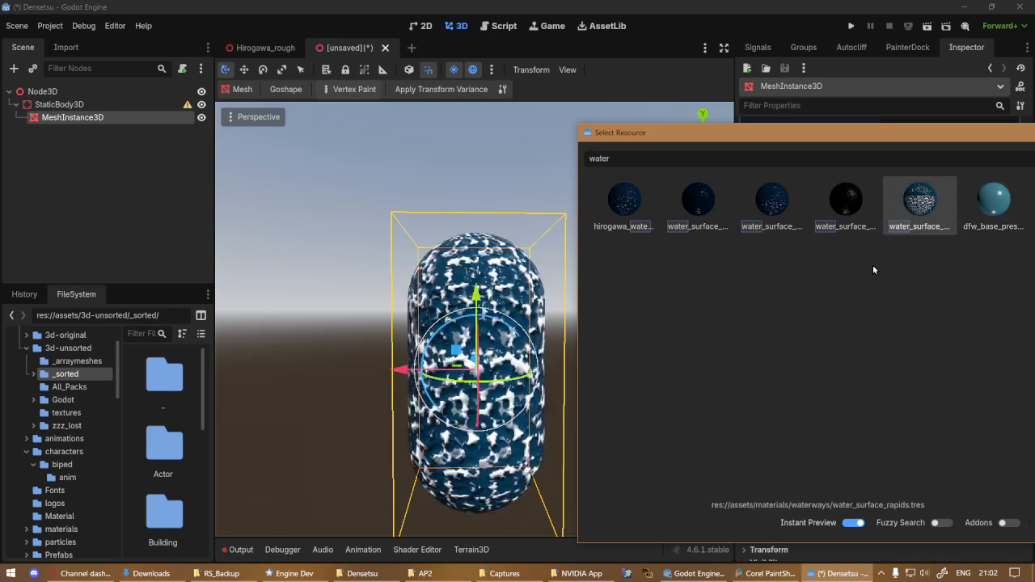
pyautogui.press('Left')
pyautogui.press('Left')
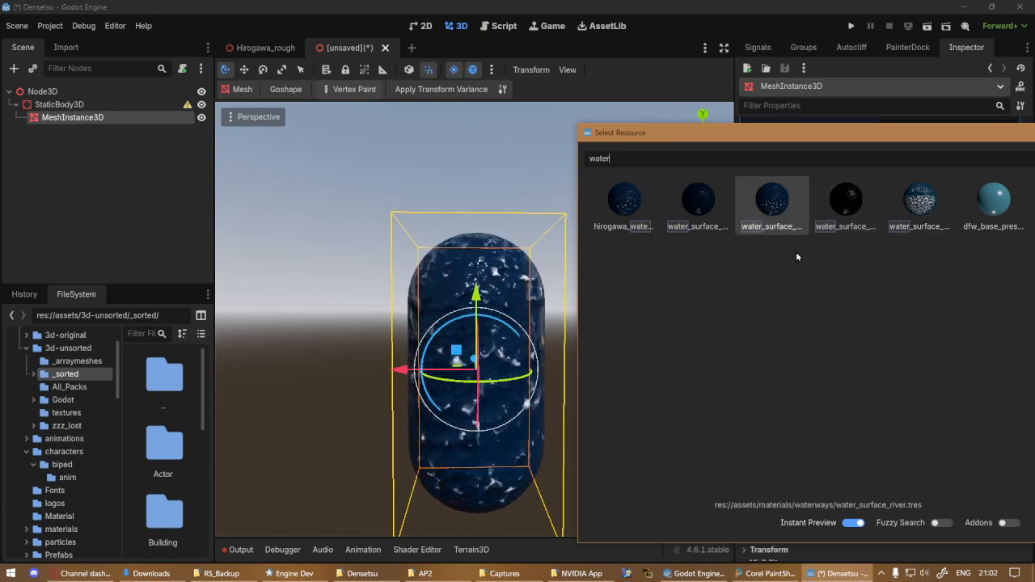
pyautogui.press('Escape')
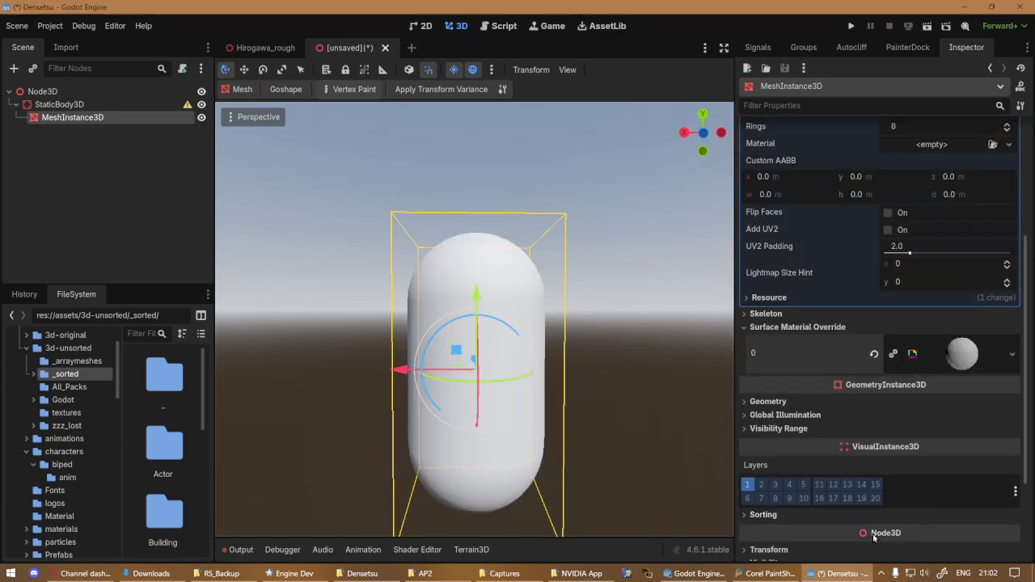
pyautogui.click(991, 346)
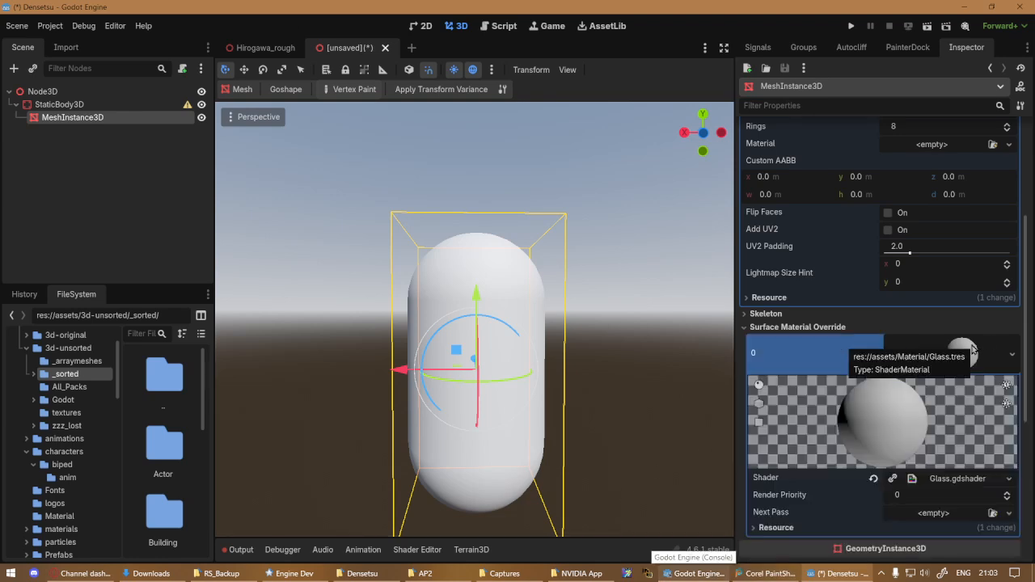
pyautogui.click(1012, 356)
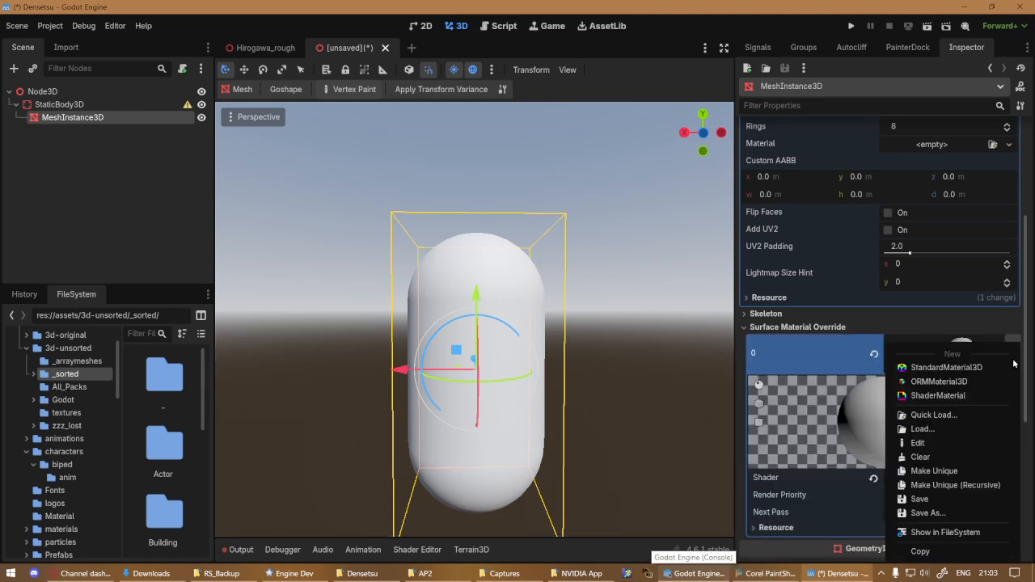
pyautogui.click(945, 428)
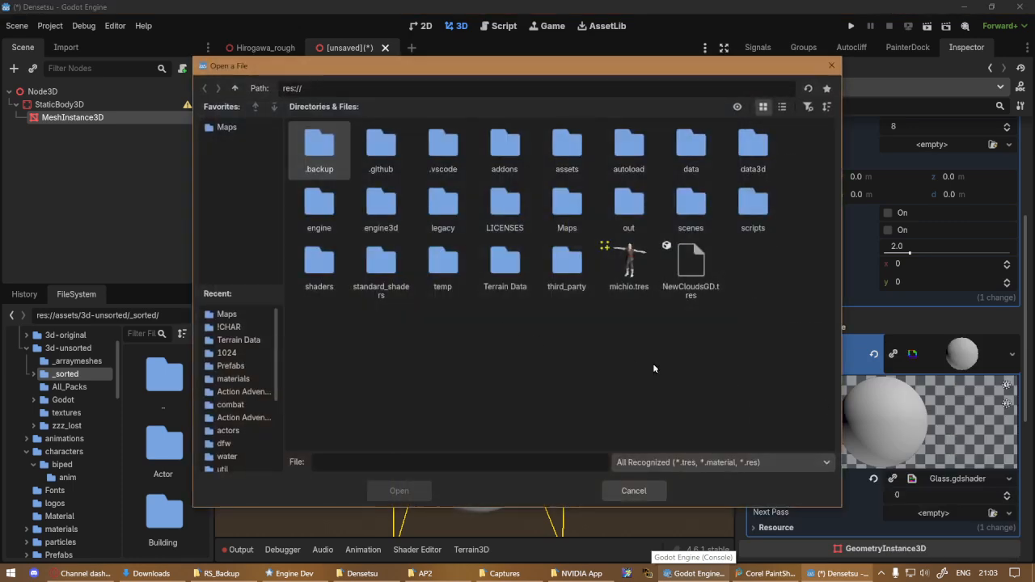
pyautogui.click(634, 491)
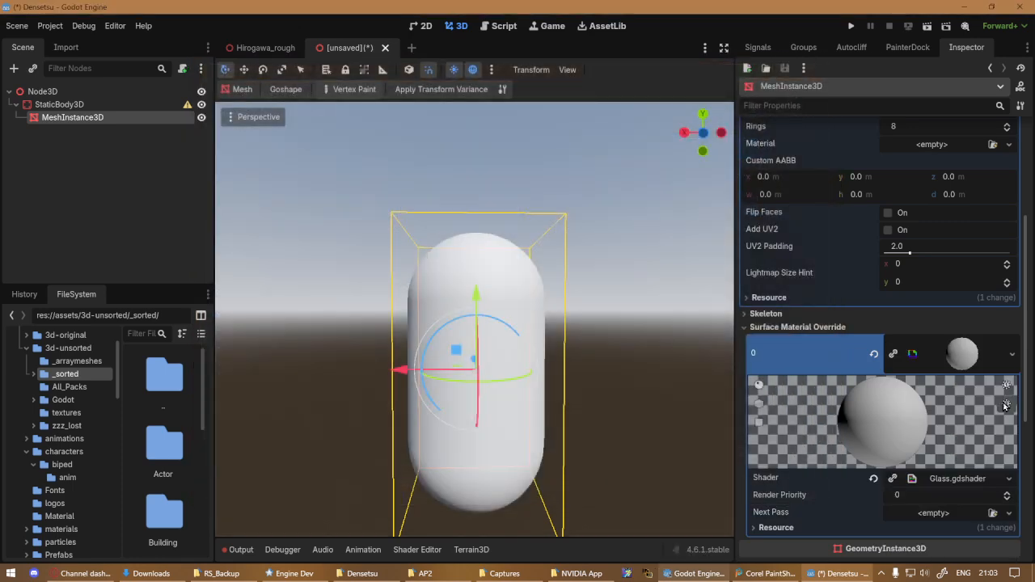
# Quick-load hirogawa_water.tres as the capsule's surface material override
pyautogui.click(1012, 354)
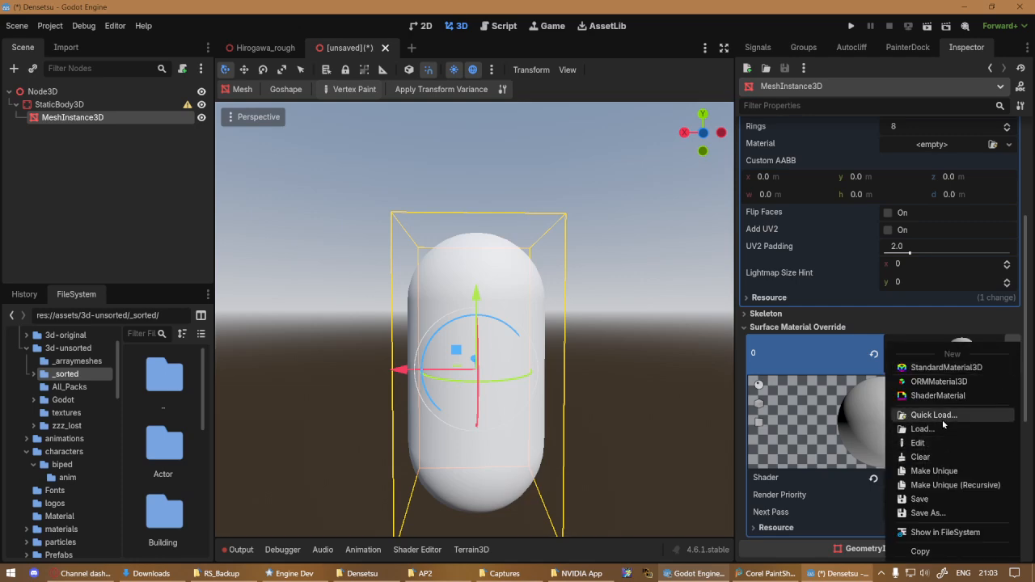
pyautogui.click(936, 416)
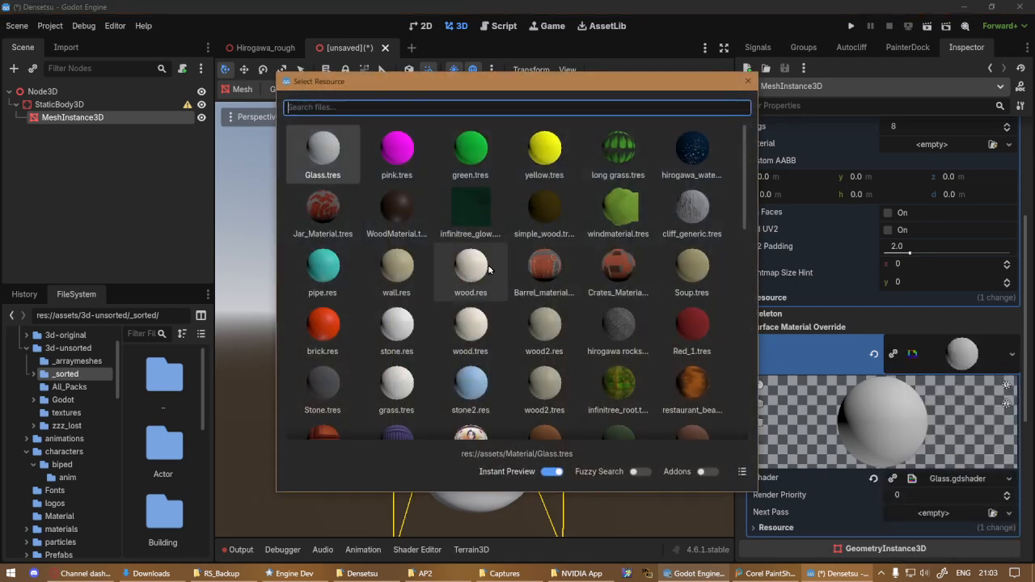
pyautogui.click(716, 157)
pyautogui.doubleClick(688, 157)
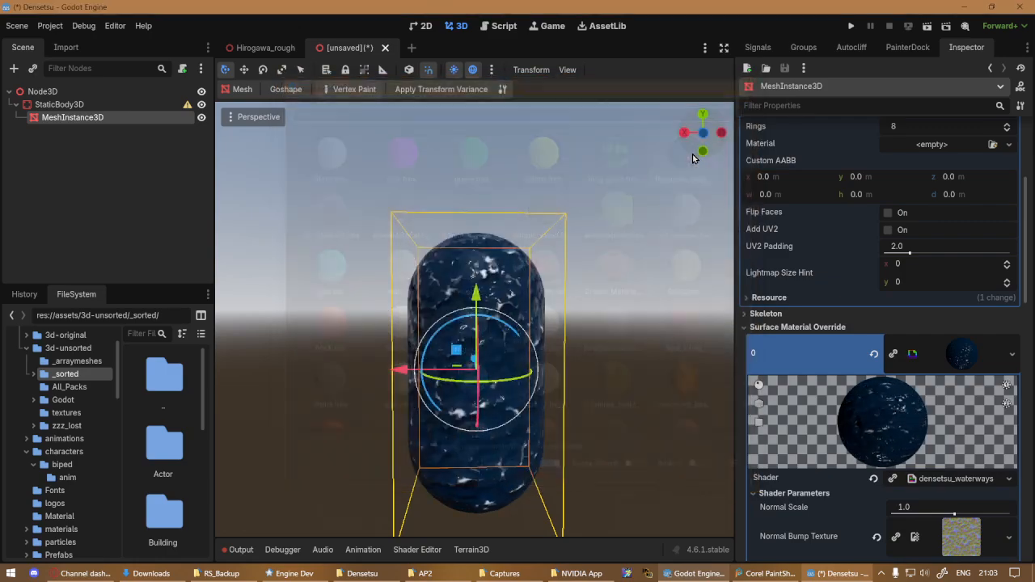
# Examine the water material's shader parameters, from normal scale and albedo colors to the transparency, flow and foam settings
pyautogui.scroll(-4, 944, 370)
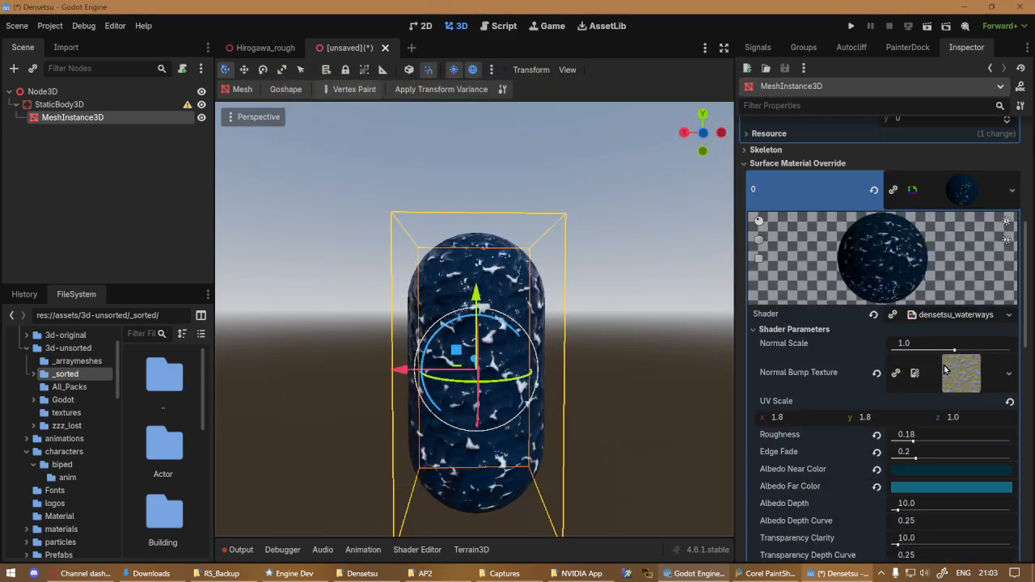
pyautogui.scroll(-3, 944, 370)
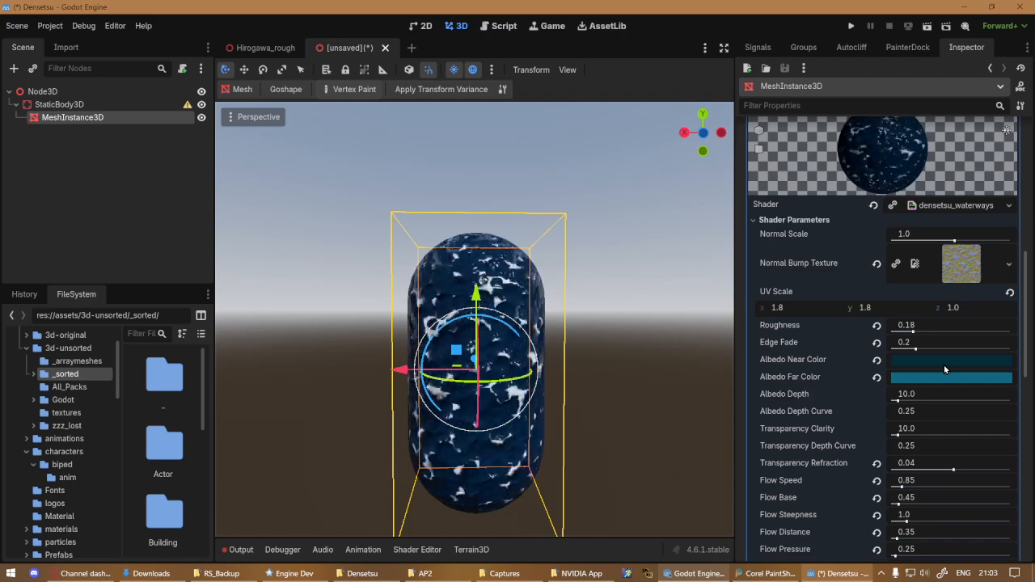
pyautogui.scroll(-4, 945, 369)
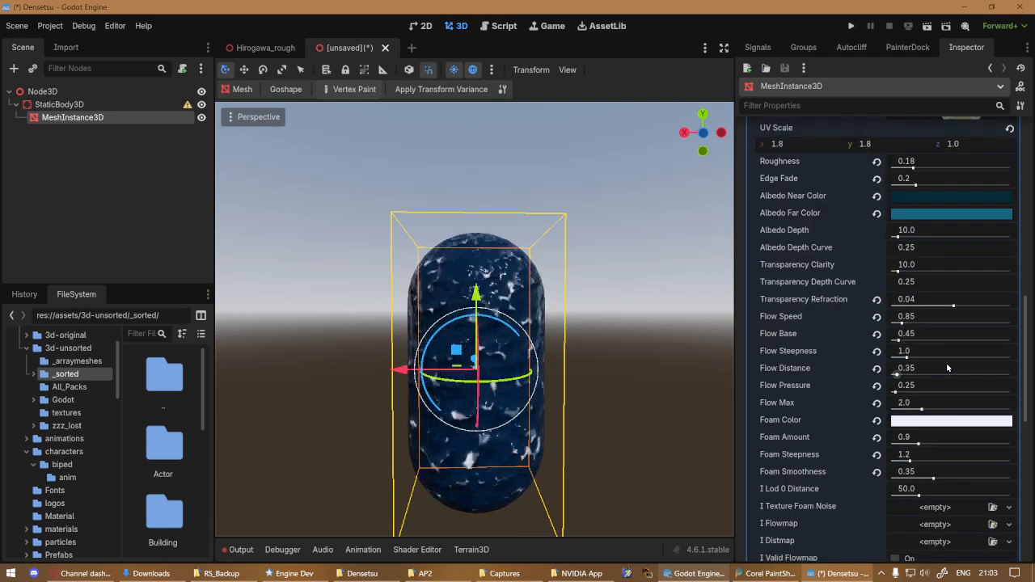
pyautogui.scroll(-2, 951, 365)
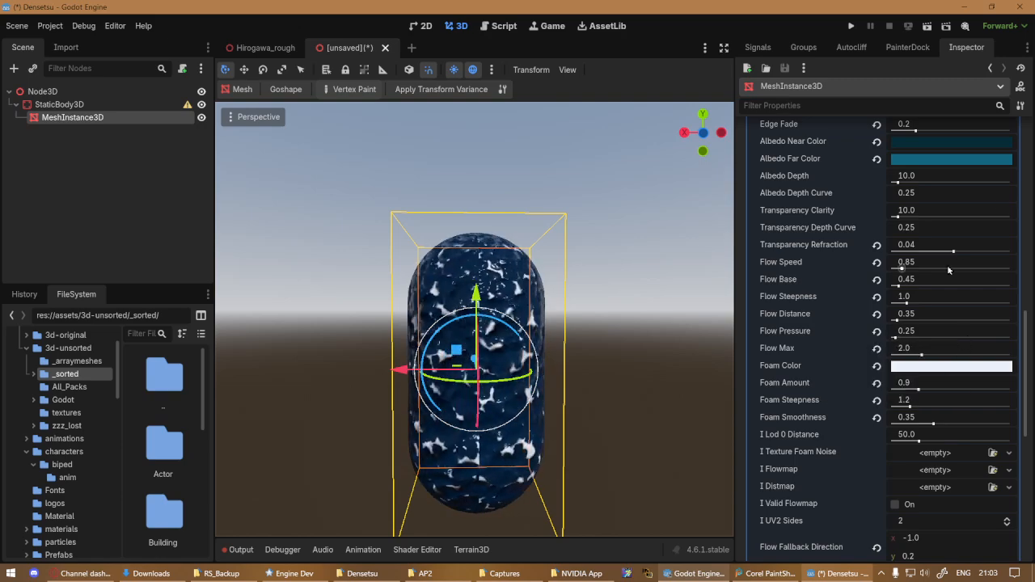
pyautogui.scroll(5, 955, 274)
pyautogui.scroll(3, 955, 274)
# Preview long grass.tres on the capsule as its surface material override, keeping the mesh visible beside the material selection
pyautogui.click(1011, 359)
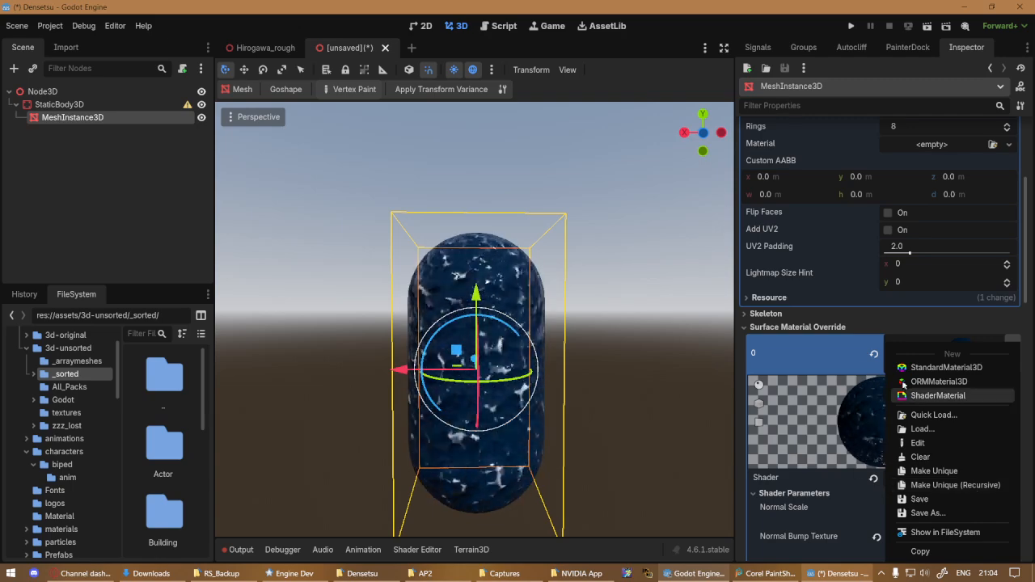
pyautogui.click(867, 316)
pyautogui.click(1010, 359)
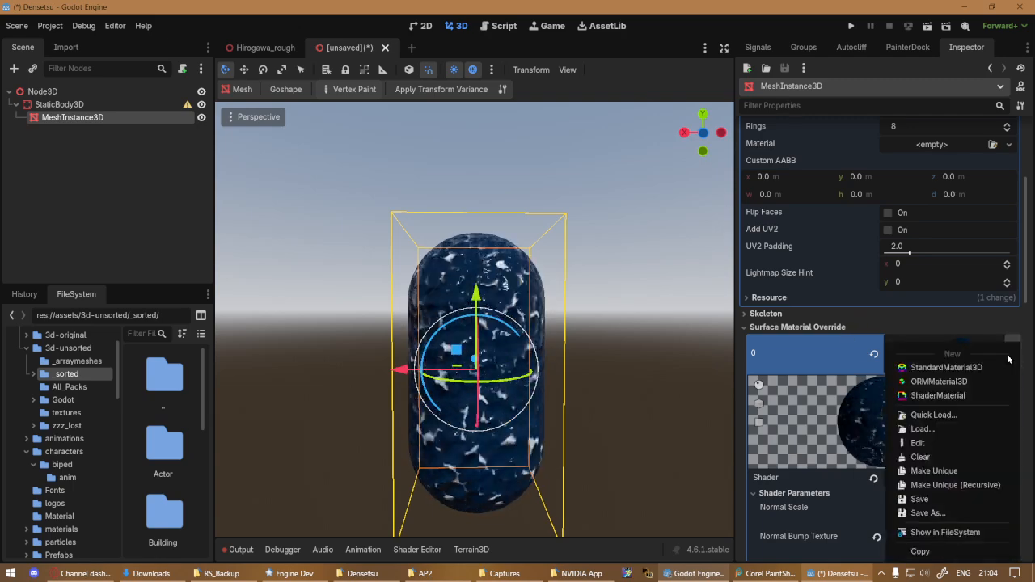
pyautogui.click(981, 417)
pyautogui.scroll(-10, 485, 289)
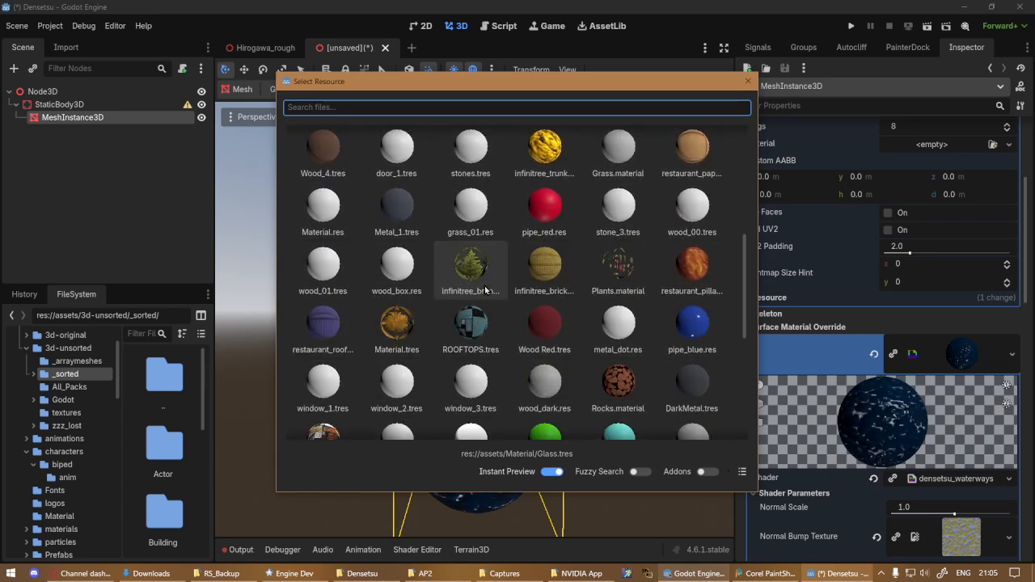
pyautogui.scroll(8, 497, 254)
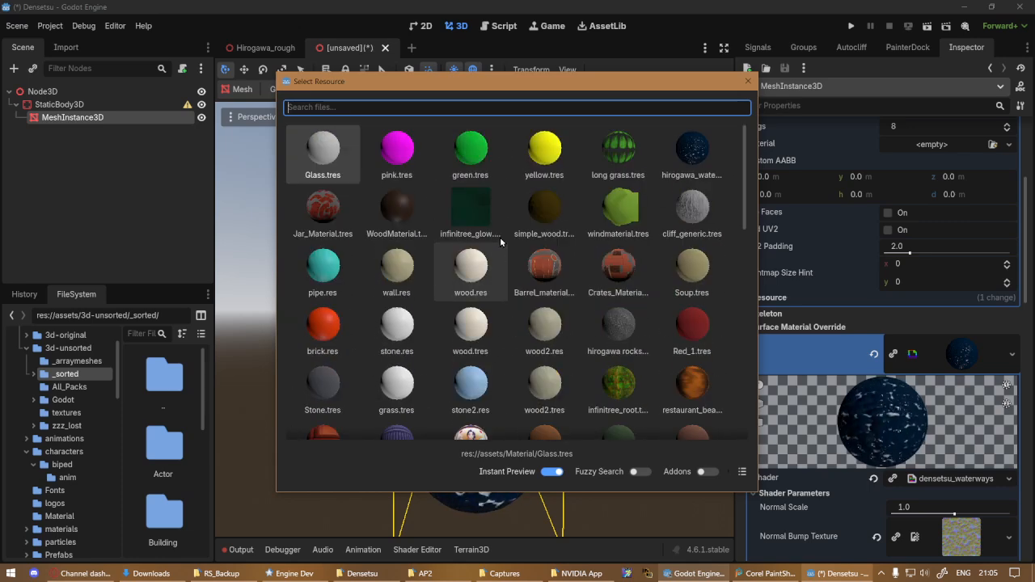
pyautogui.click(612, 160)
pyautogui.moveTo(517, 81); pyautogui.dragTo(790, 24)
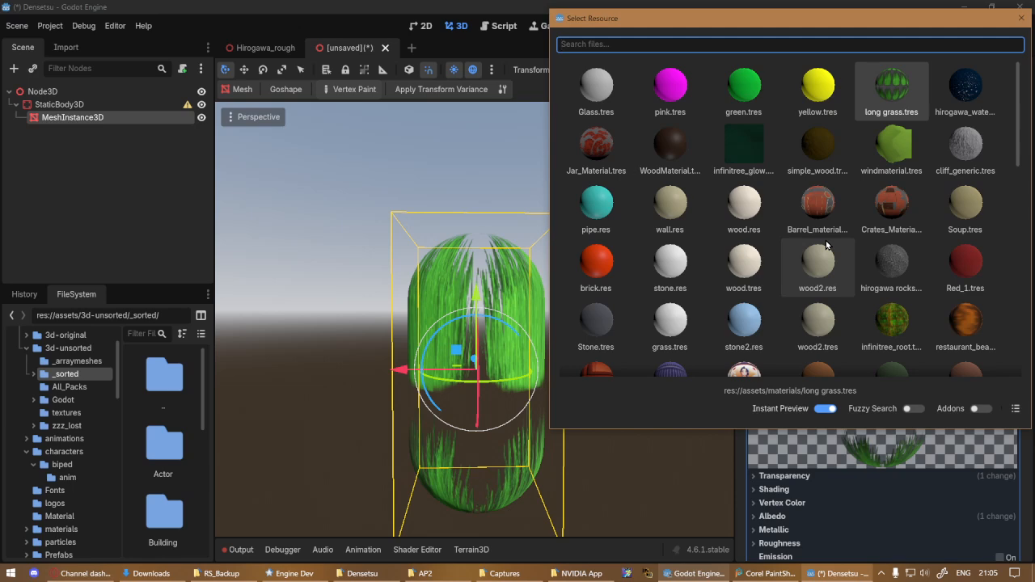
# Look through the other project materials and close the selection without choosing one
pyautogui.scroll(-10, 827, 245)
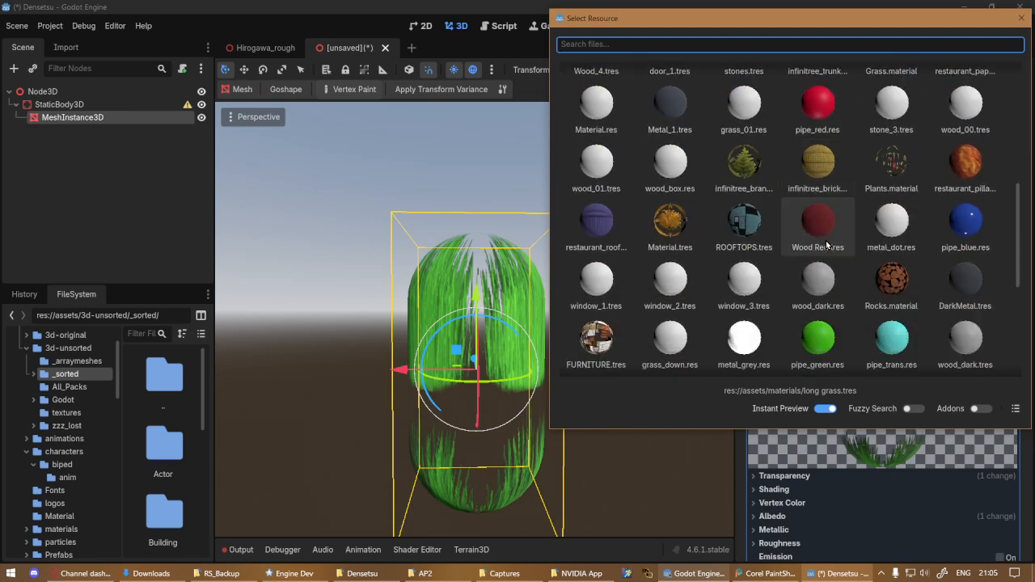
pyautogui.scroll(-4, 829, 234)
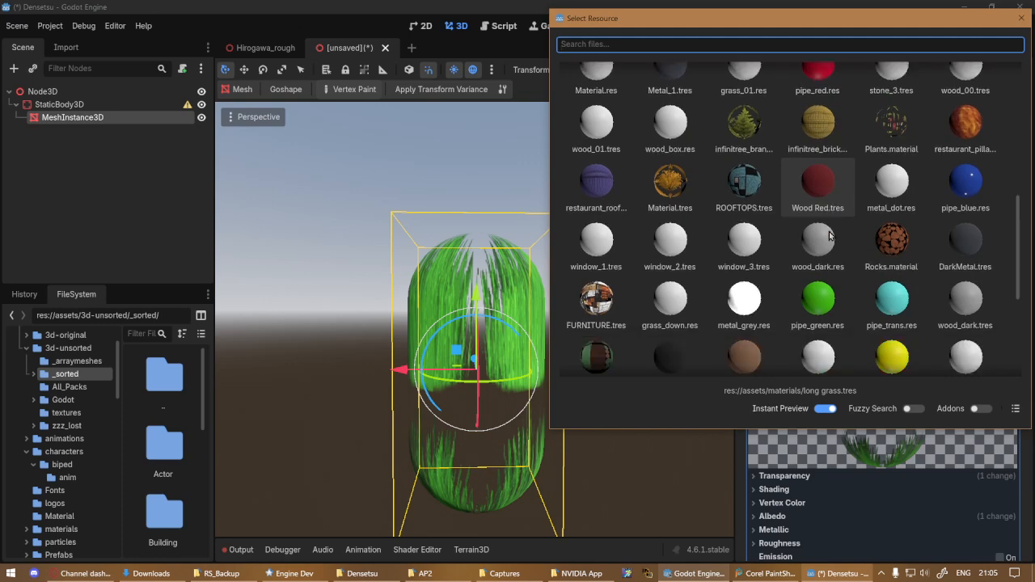
pyautogui.scroll(3, 829, 234)
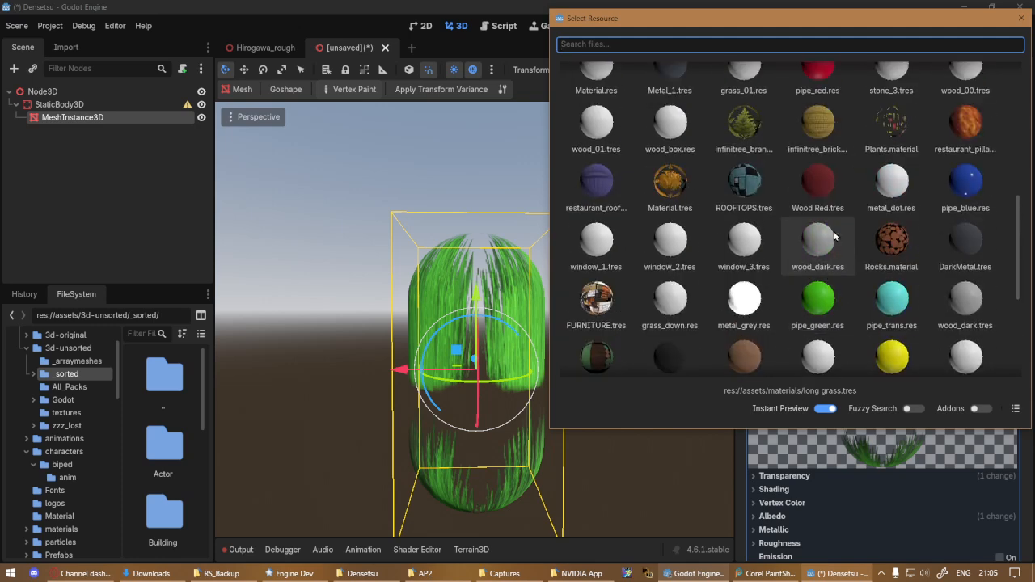
pyautogui.scroll(7, 834, 235)
pyautogui.scroll(2, 835, 236)
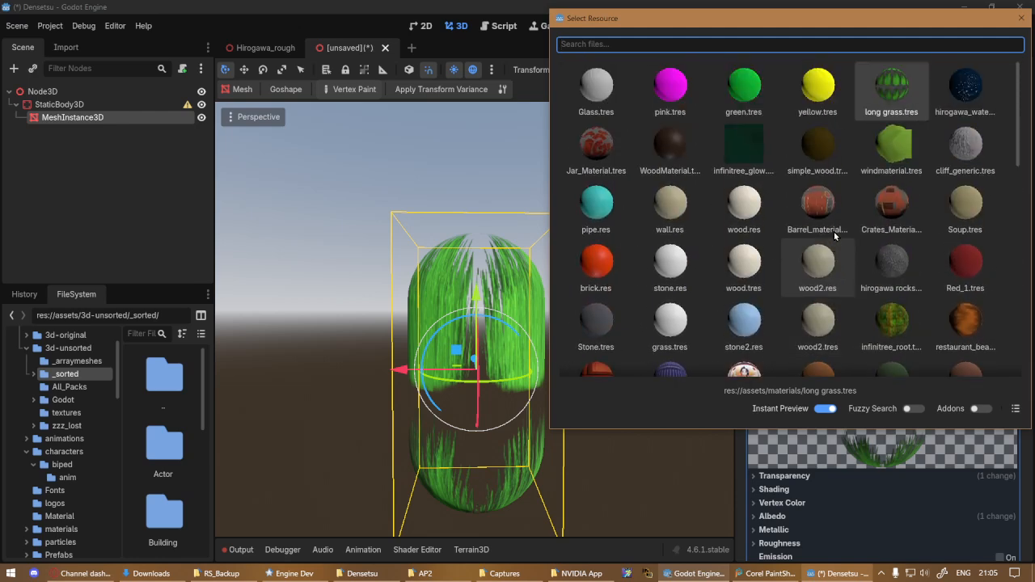
pyautogui.scroll(-17, 834, 235)
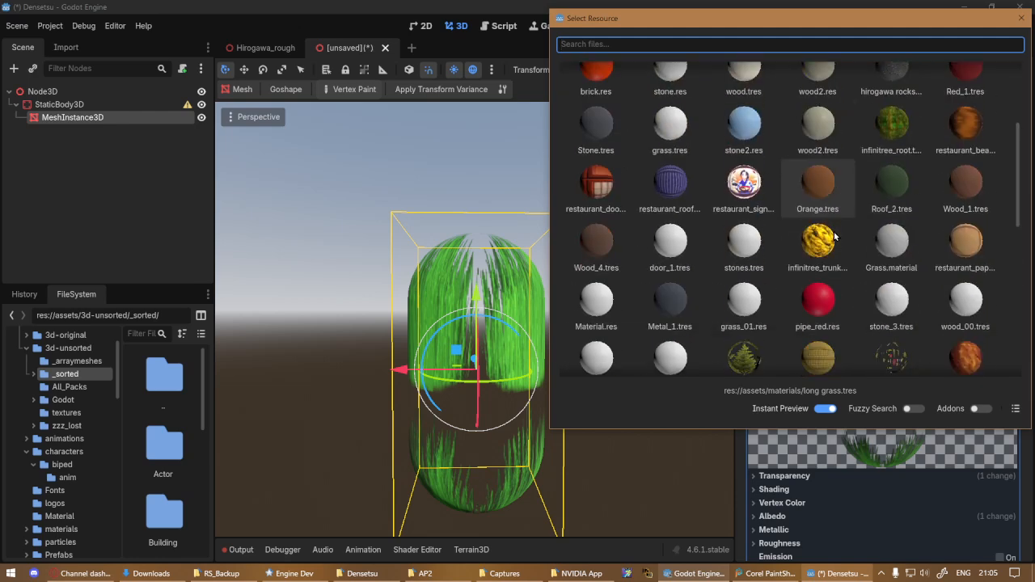
pyautogui.scroll(5, 835, 236)
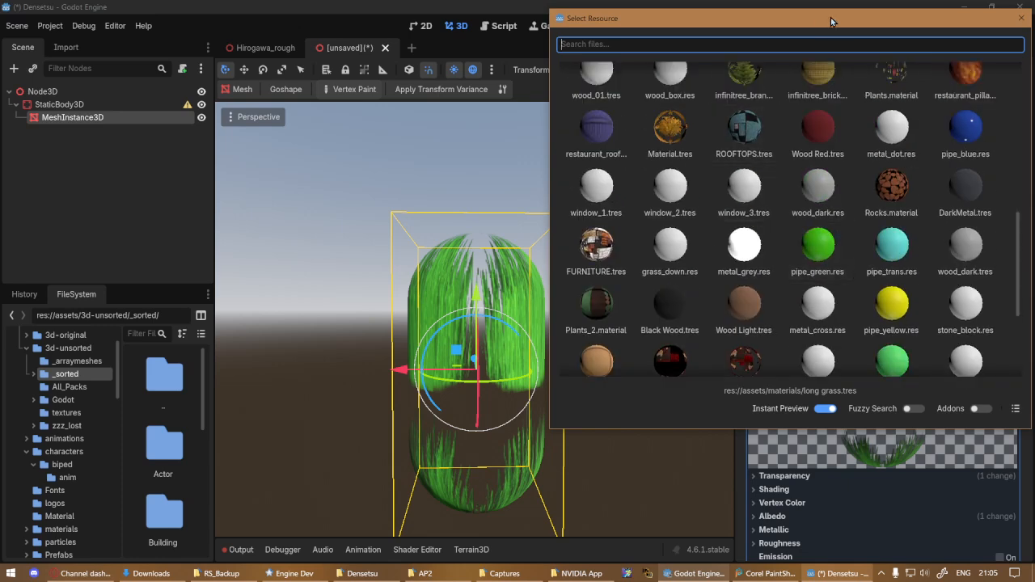
pyautogui.click(1021, 18)
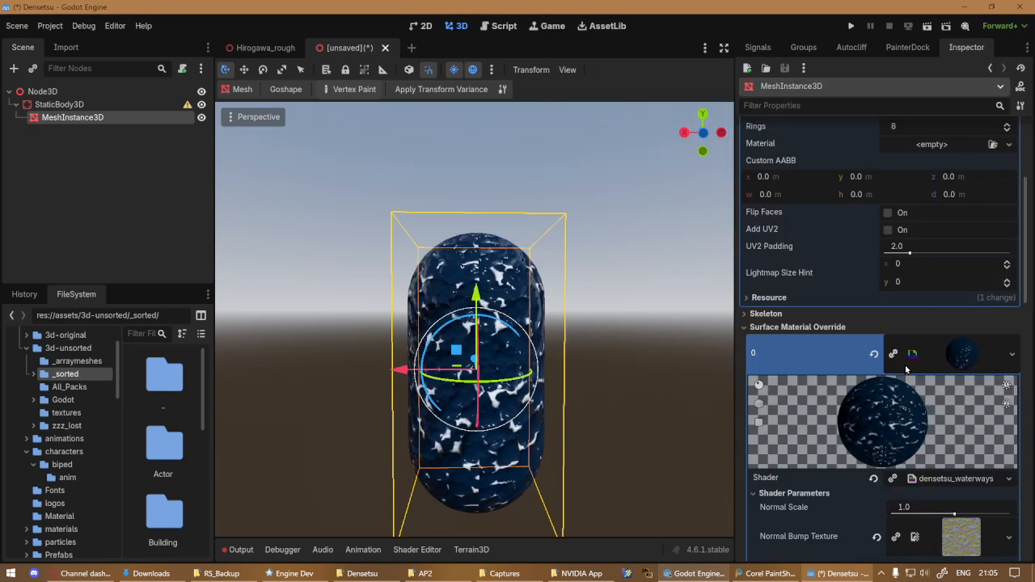
# Preview the terrain_slope_altitude_two_material, main and bottom shaders on the capsule's water material
pyautogui.rightClick(937, 480)
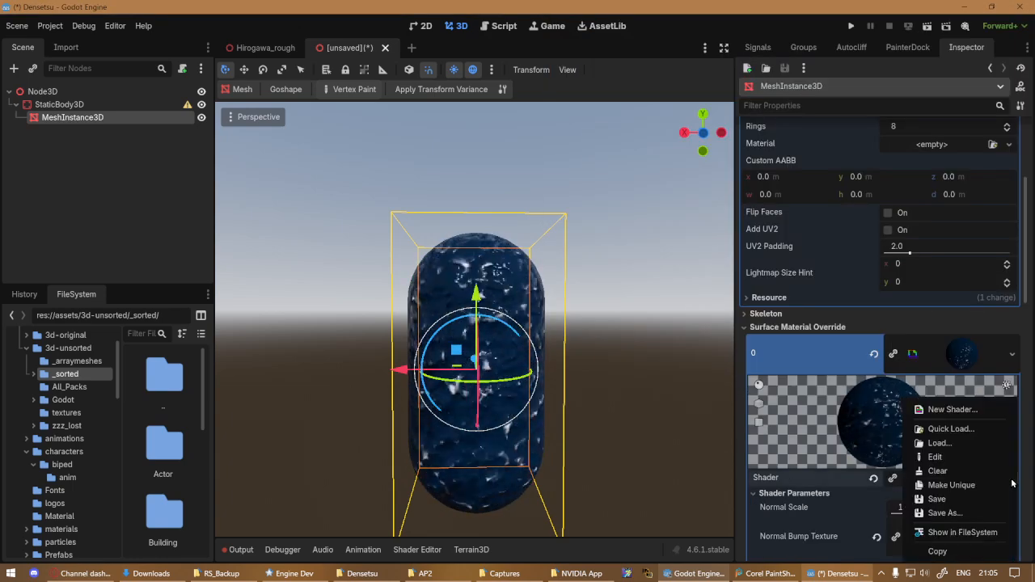
pyautogui.click(952, 429)
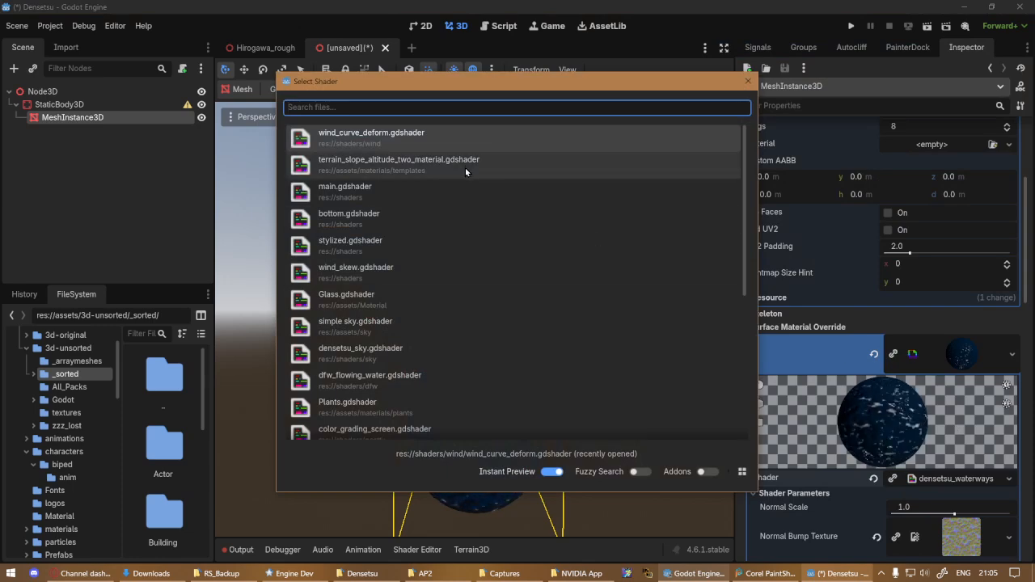
pyautogui.moveTo(471, 79); pyautogui.dragTo(233, 54)
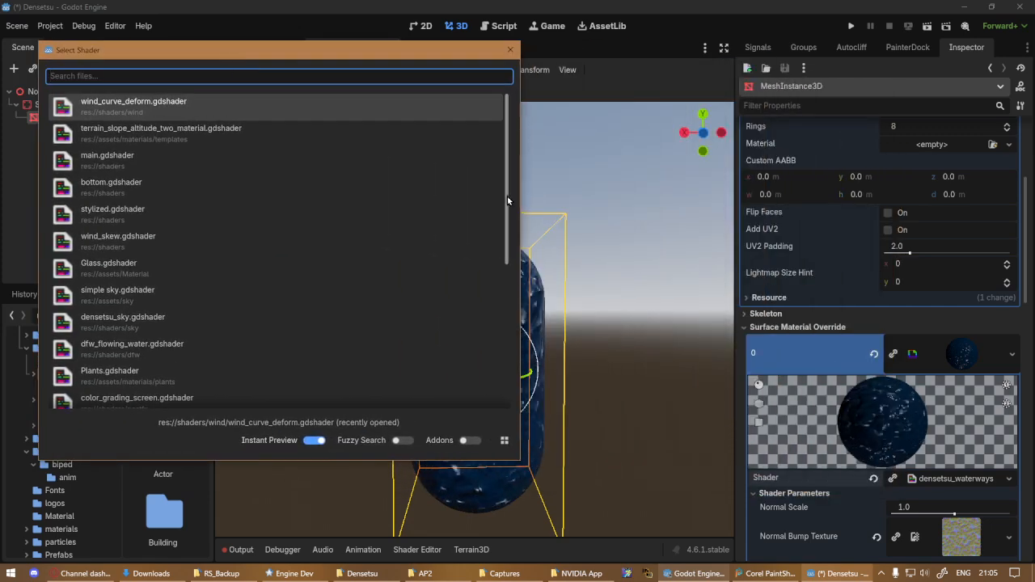
pyautogui.moveTo(520, 197); pyautogui.dragTo(328, 192)
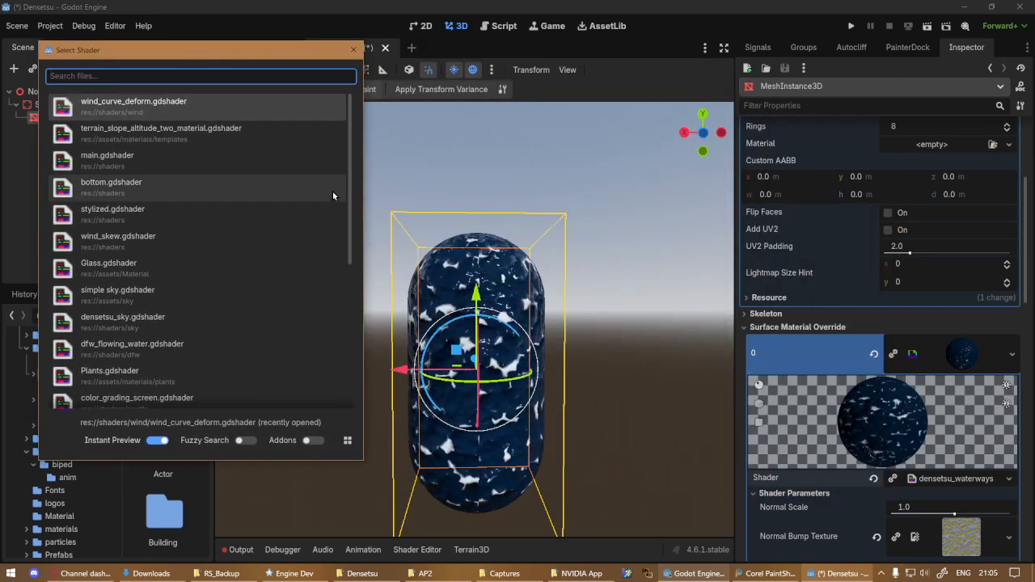
pyautogui.click(162, 138)
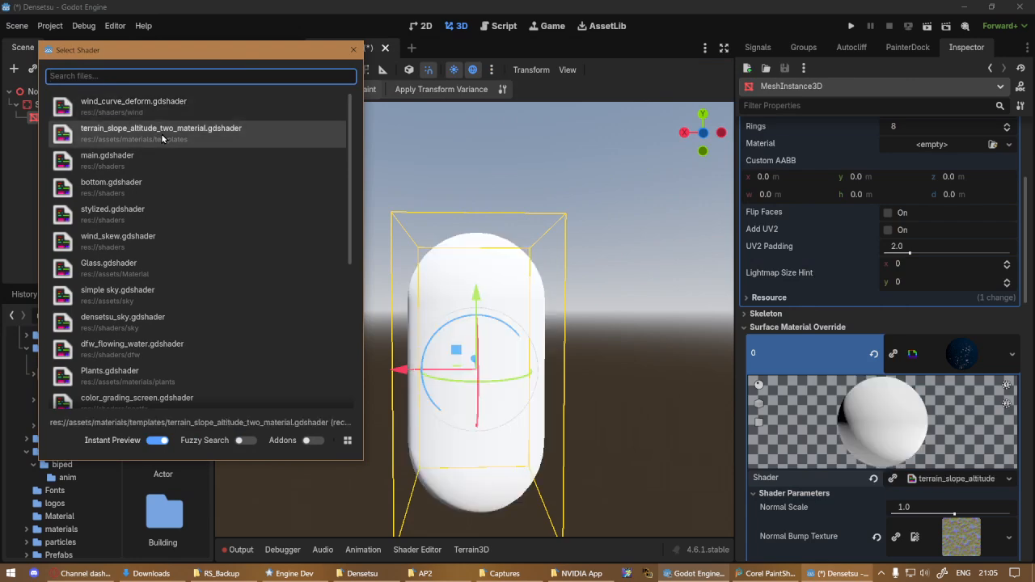
pyautogui.click(121, 164)
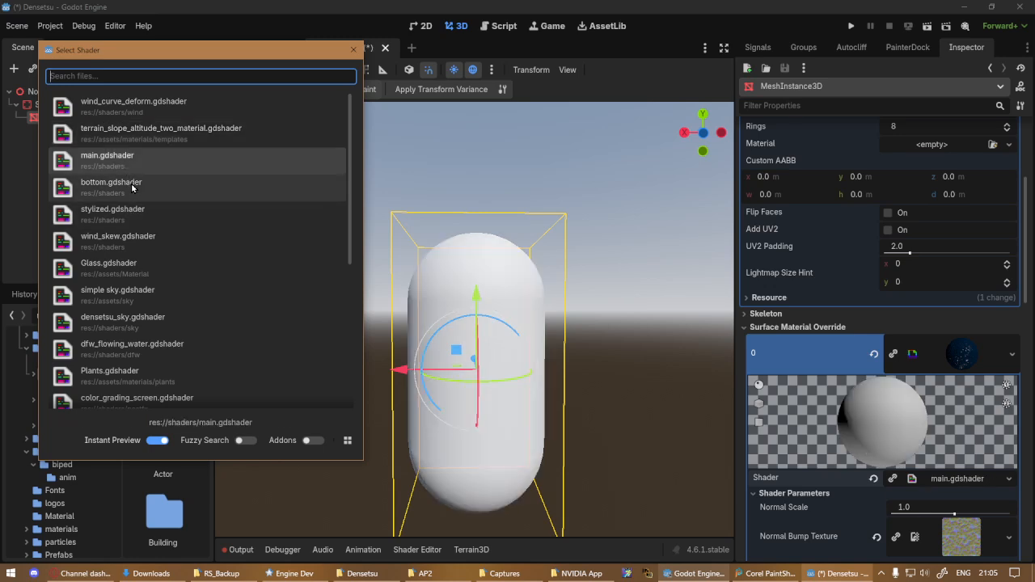
pyautogui.click(134, 189)
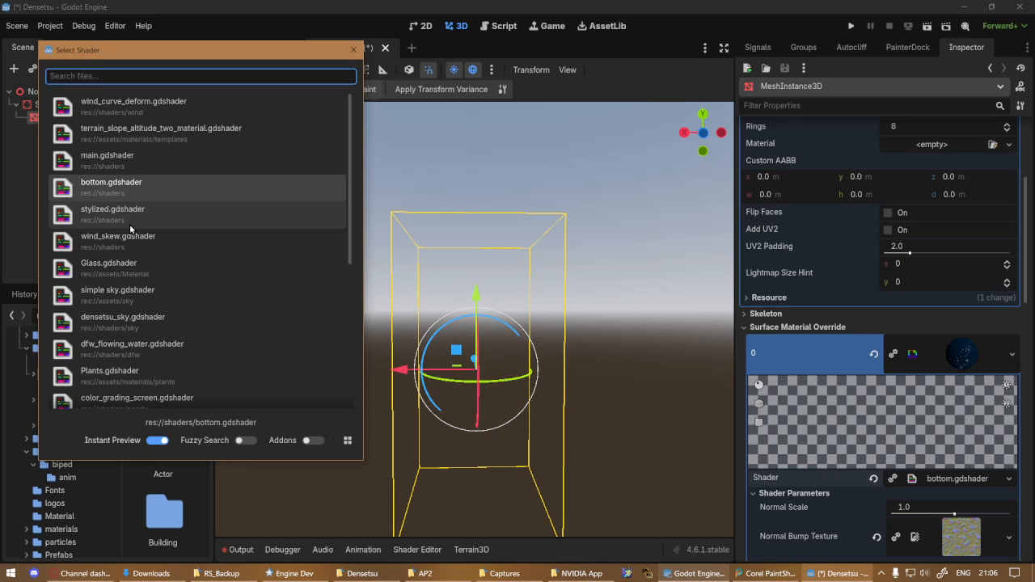
# Load terrain_slope_altitude_two_material.gdshader as the shader of the capsule's override material
pyautogui.click(153, 131)
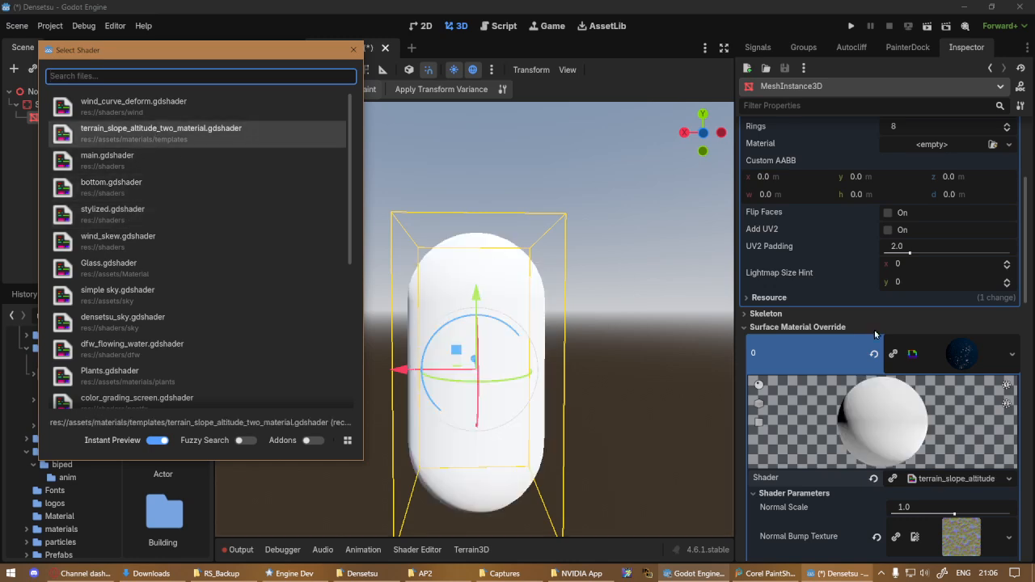
pyautogui.click(1027, 211)
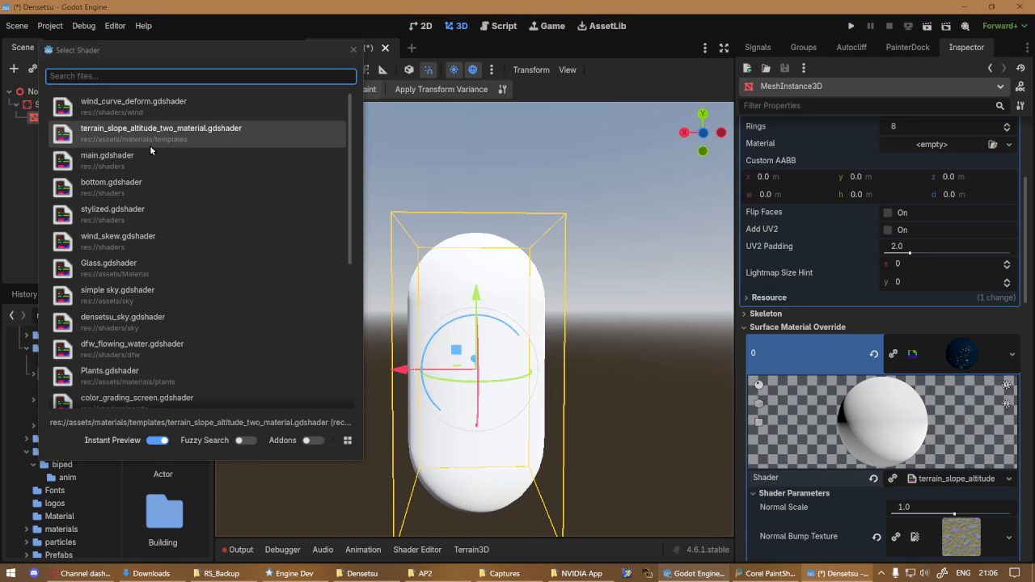
pyautogui.doubleClick(142, 127)
# Set Material A's albedo texture to water_waterfallold_default_005.png
pyautogui.scroll(-4, 917, 491)
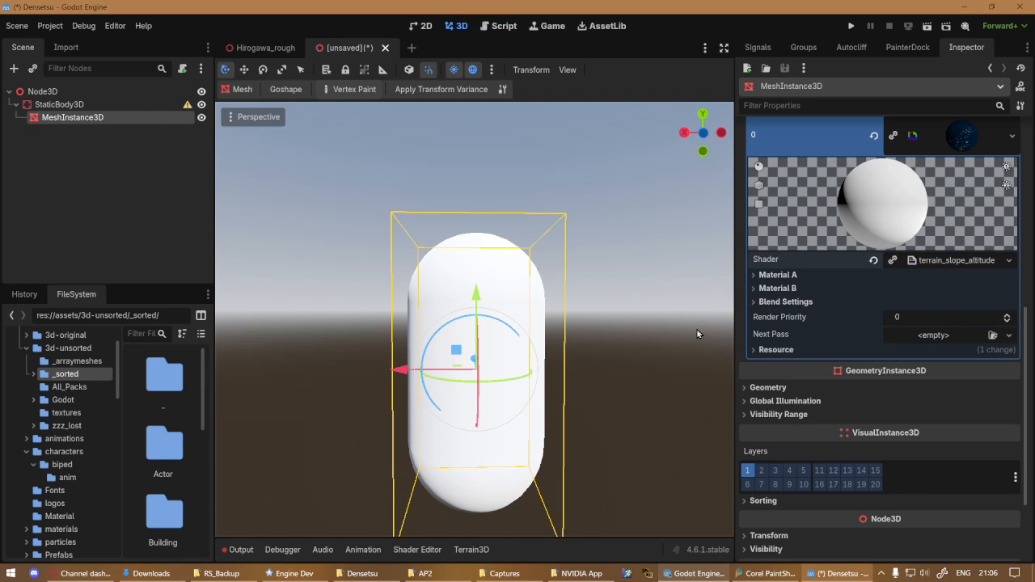
pyautogui.click(778, 276)
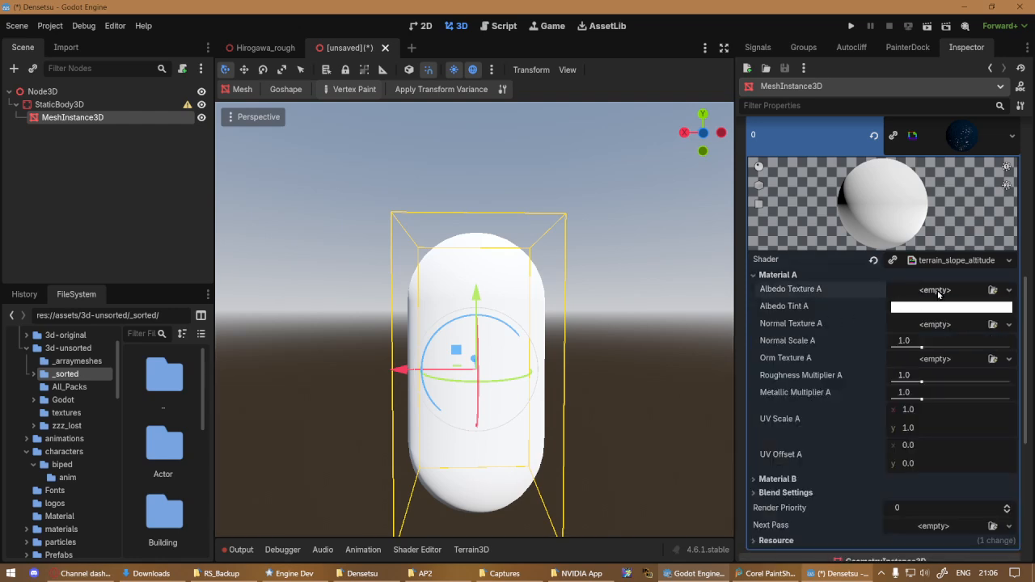
pyautogui.click(936, 290)
pyautogui.click(817, 265)
pyautogui.click(992, 290)
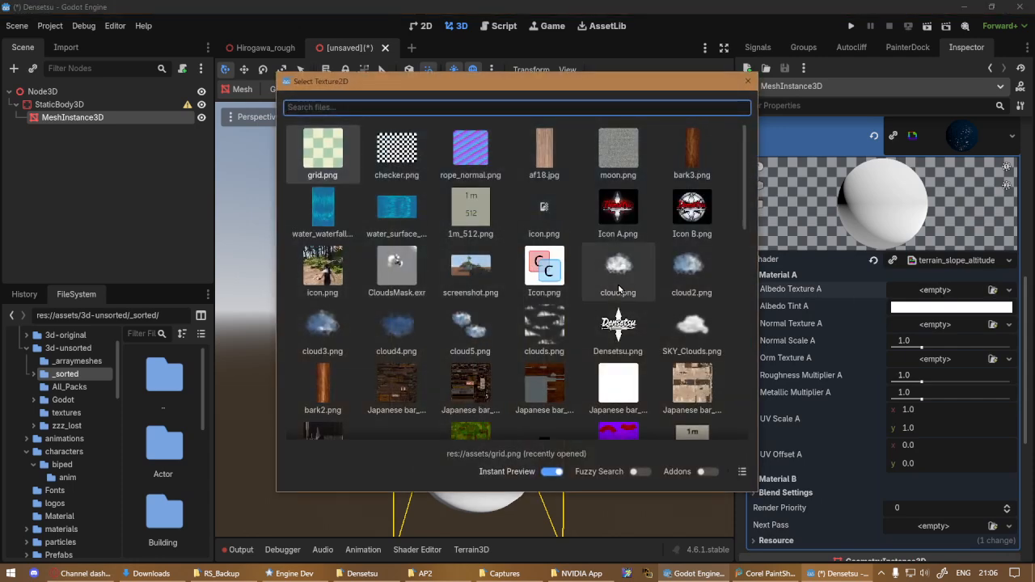
pyautogui.doubleClick(338, 201)
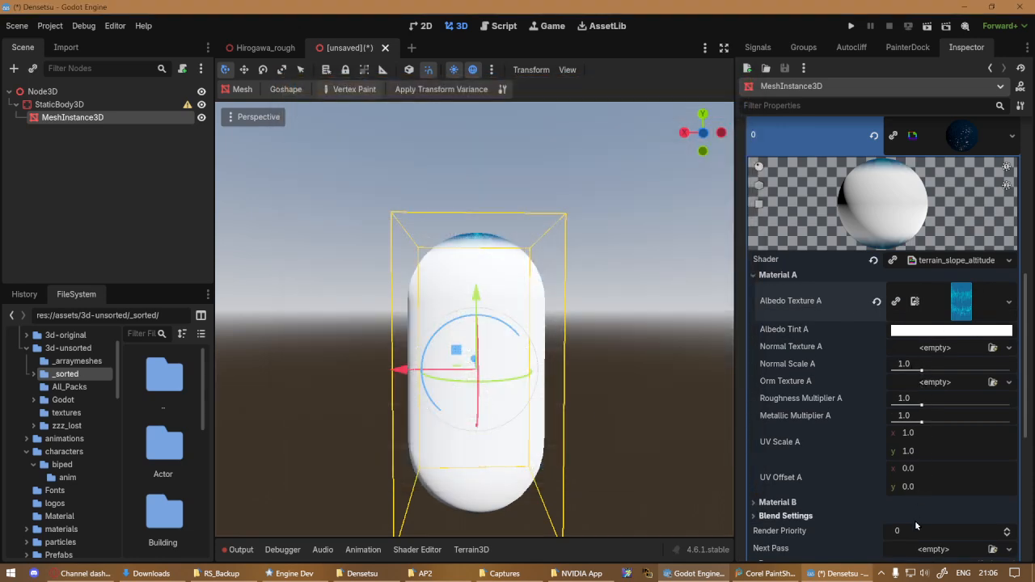
# Set Material B's albedo texture to frog.png
pyautogui.click(777, 503)
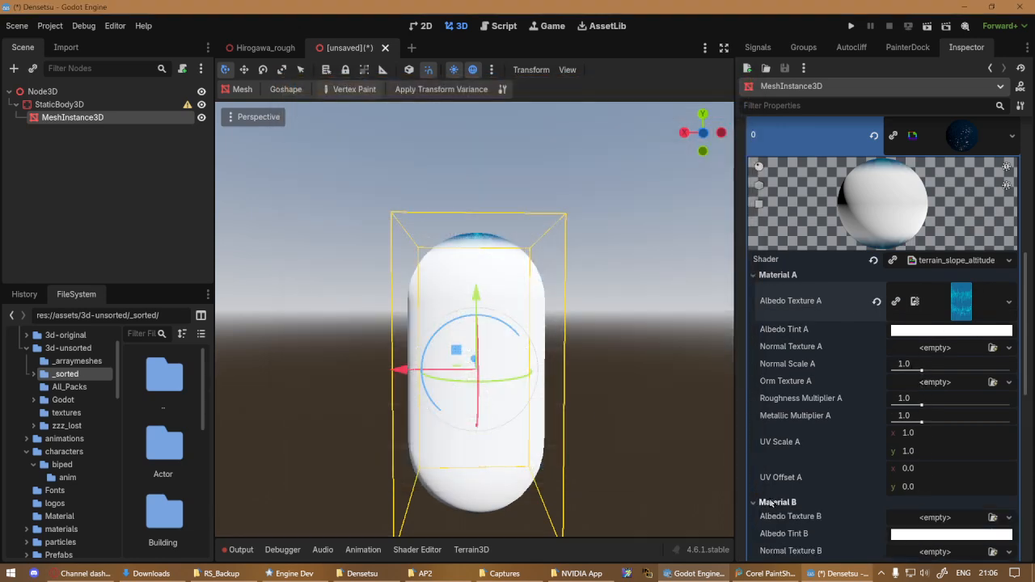
pyautogui.click(993, 518)
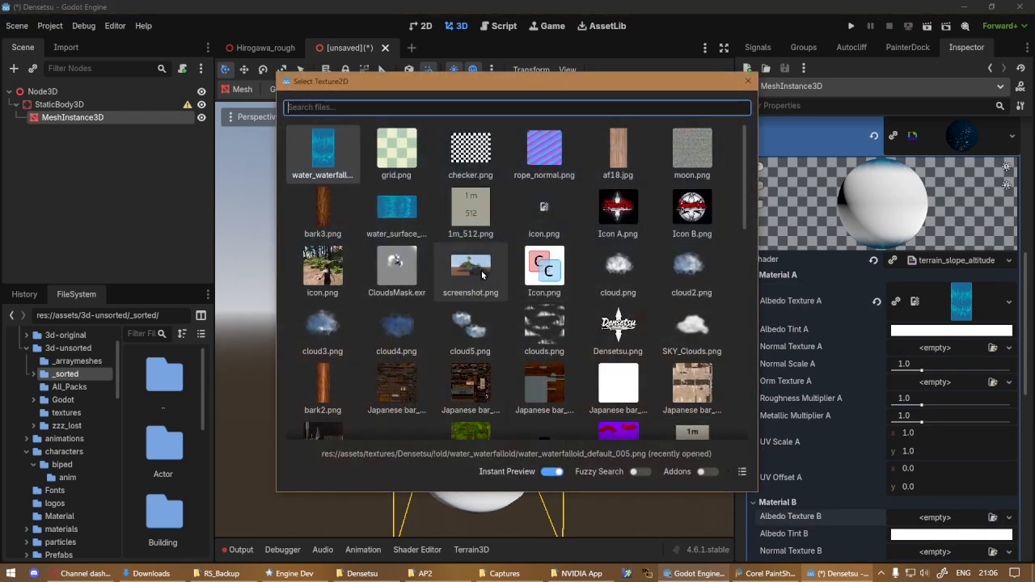
pyautogui.scroll(-15, 482, 275)
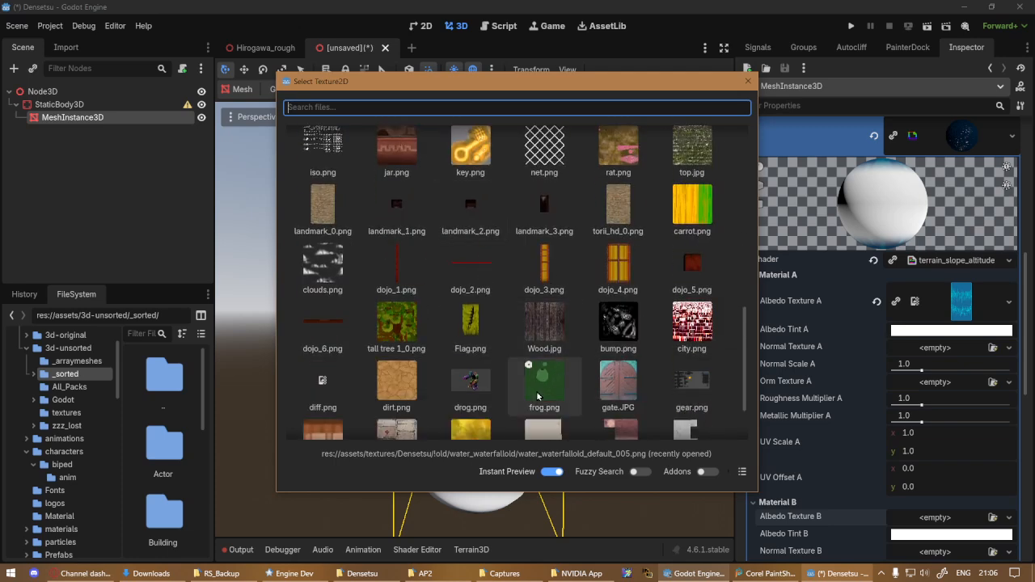
pyautogui.click(537, 396)
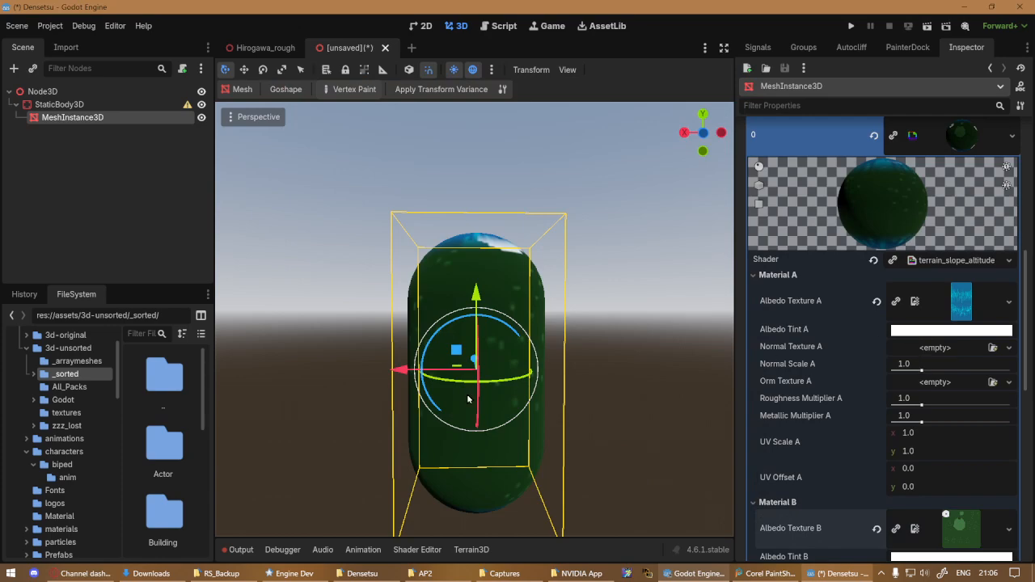
# Inspect how the two albedo textures blend around the capsule and open the shader's Blend Settings
pyautogui.moveTo(464, 404); pyautogui.dragTo(227, 389, button='middle')
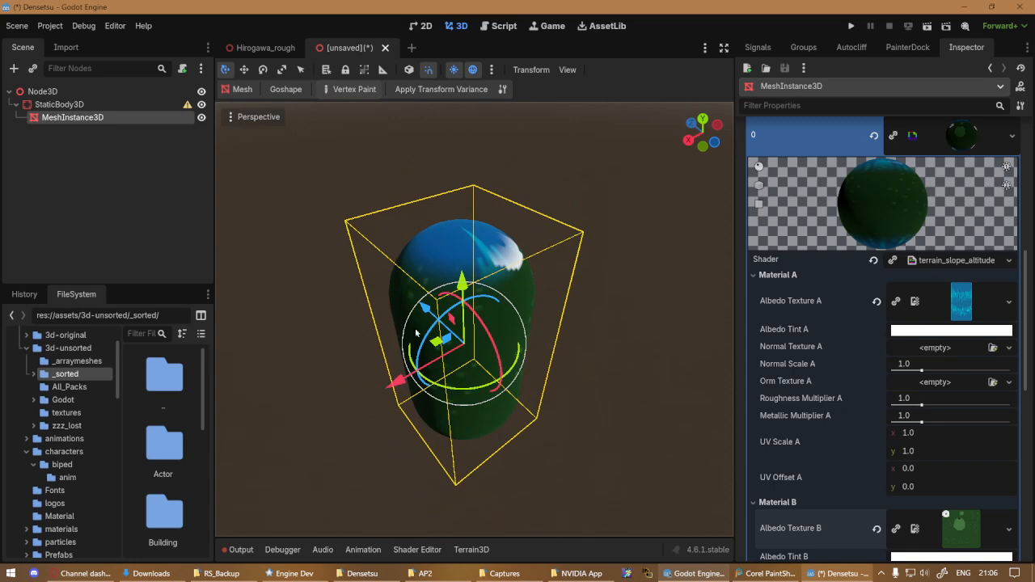
pyautogui.moveTo(416, 332); pyautogui.dragTo(241, 325, button='middle')
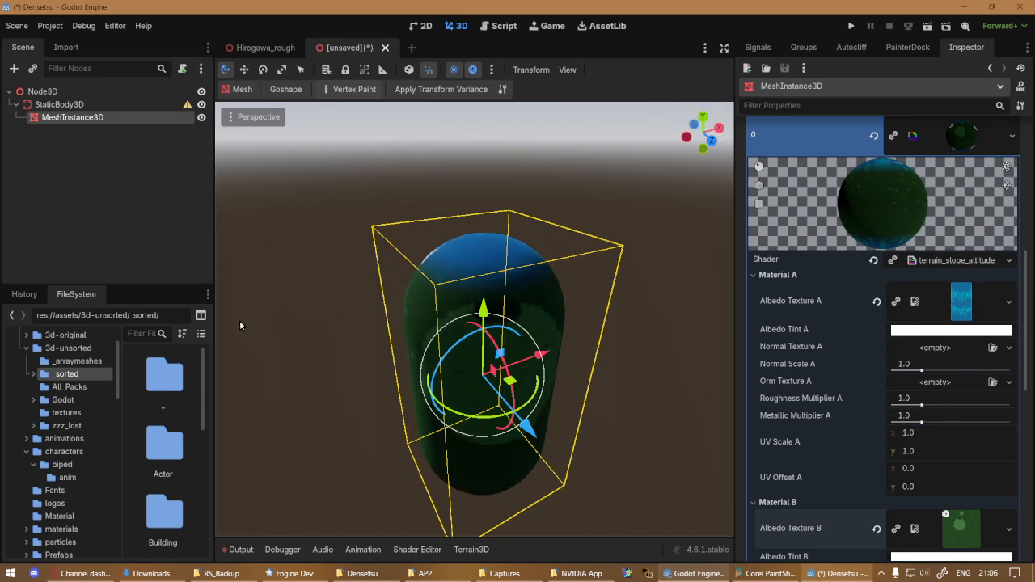
pyautogui.moveTo(494, 443); pyautogui.dragTo(672, 440, button='middle')
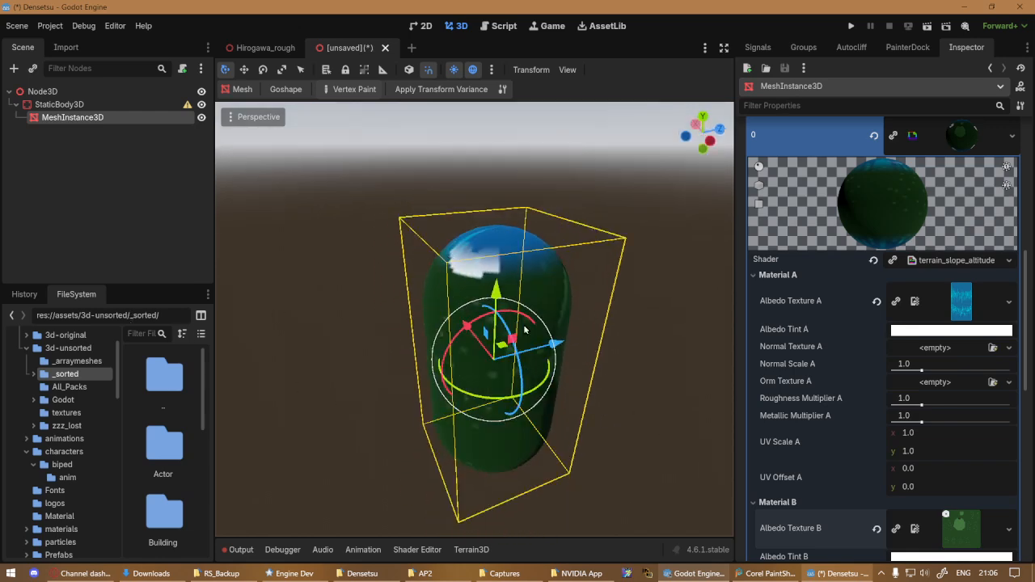
pyautogui.moveTo(477, 314); pyautogui.dragTo(589, 316, button='middle')
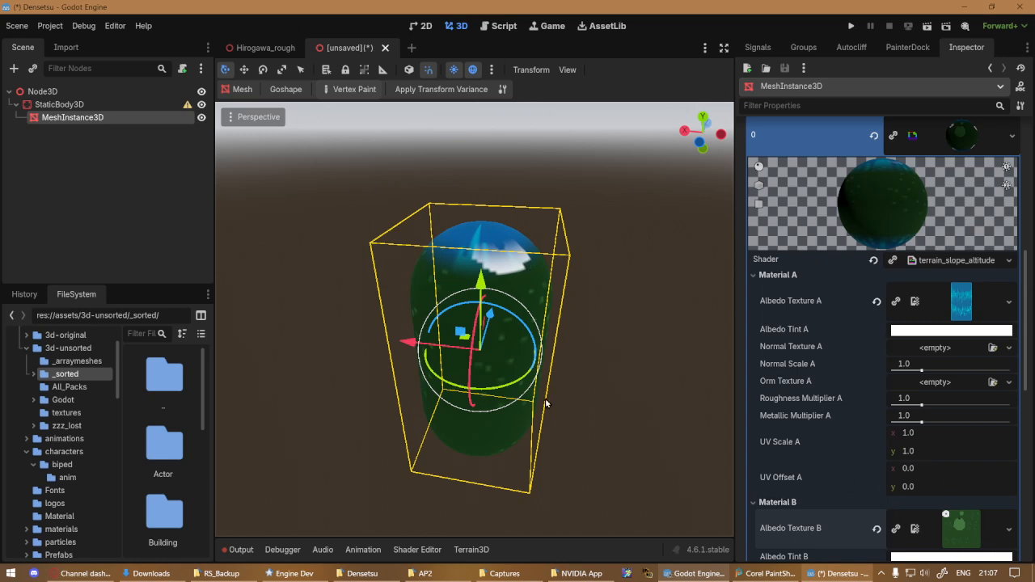
pyautogui.scroll(-5, 800, 438)
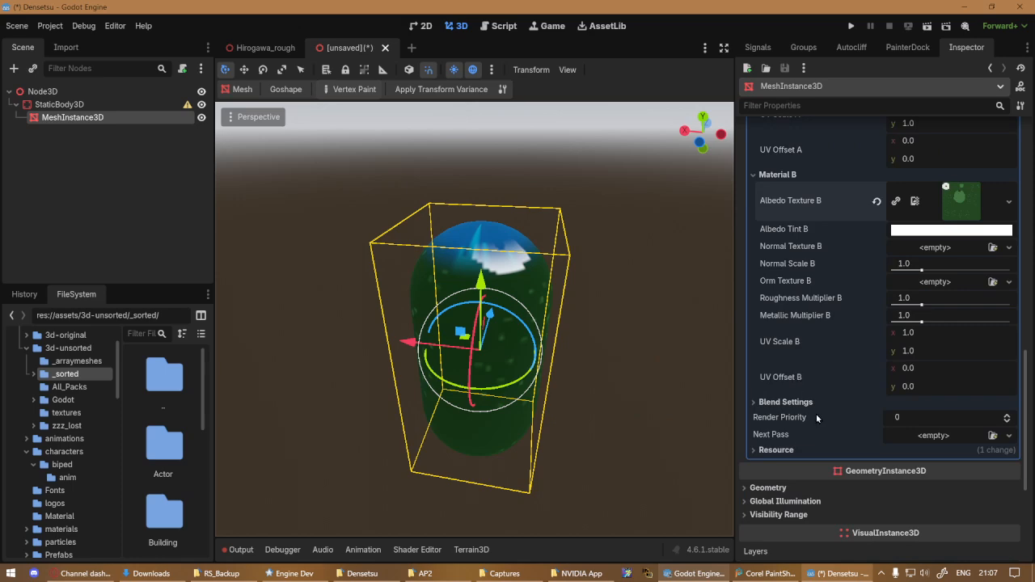
pyautogui.click(781, 404)
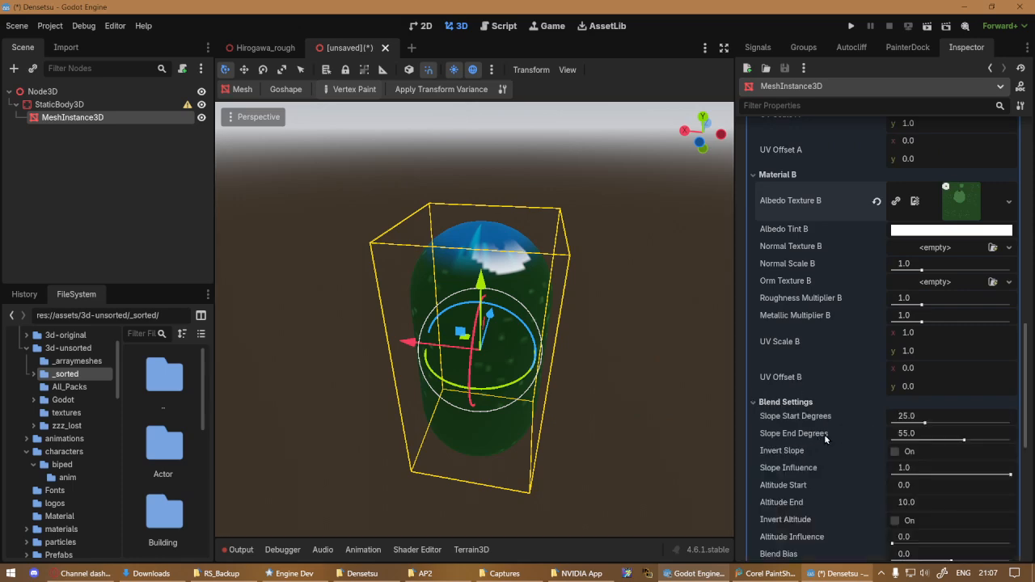
# Try a blend range with Slope Start Degrees at about 30.8 and Slope End Degrees at about 61.6
pyautogui.moveTo(569, 372); pyautogui.dragTo(414, 363, button='middle')
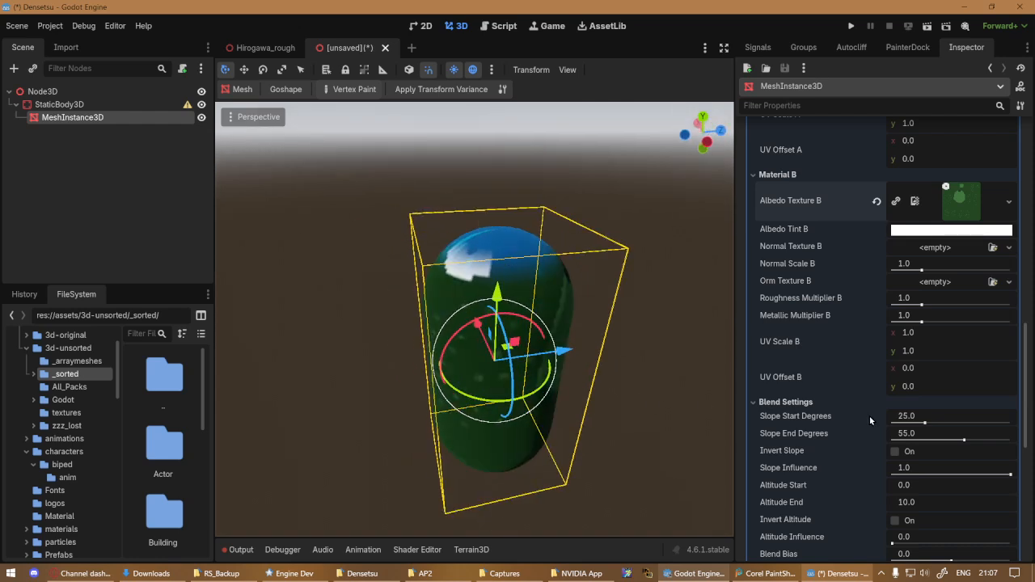
pyautogui.moveTo(927, 424); pyautogui.dragTo(962, 437)
pyautogui.moveTo(962, 437); pyautogui.dragTo(932, 422)
pyautogui.click(941, 422)
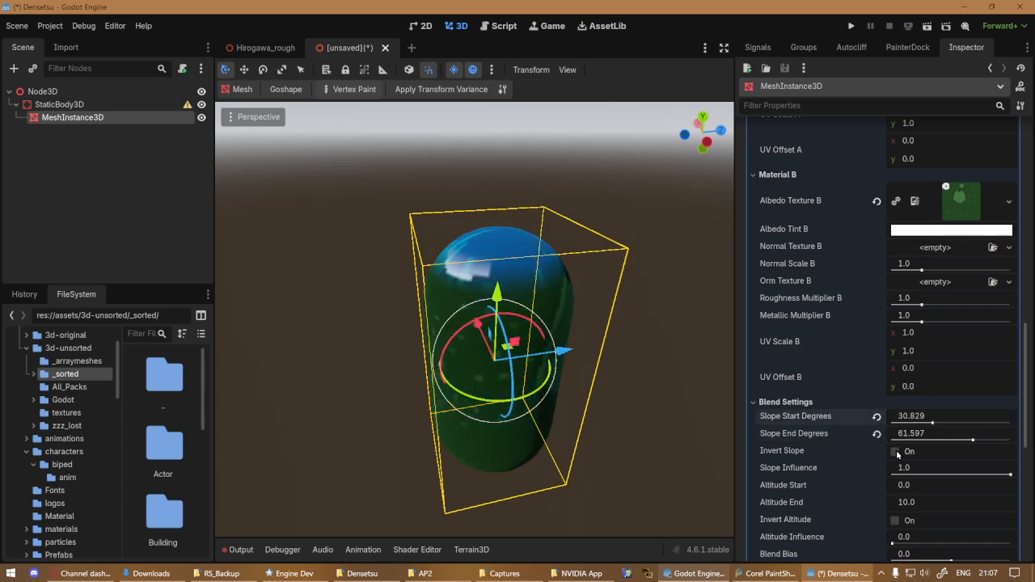
# Invert the slope blend and raise Slope End Degrees to 90 and Slope Start Degrees to about 89.8, checking the capsule from another side
pyautogui.click(895, 451)
pyautogui.moveTo(974, 440); pyautogui.dragTo(1011, 440)
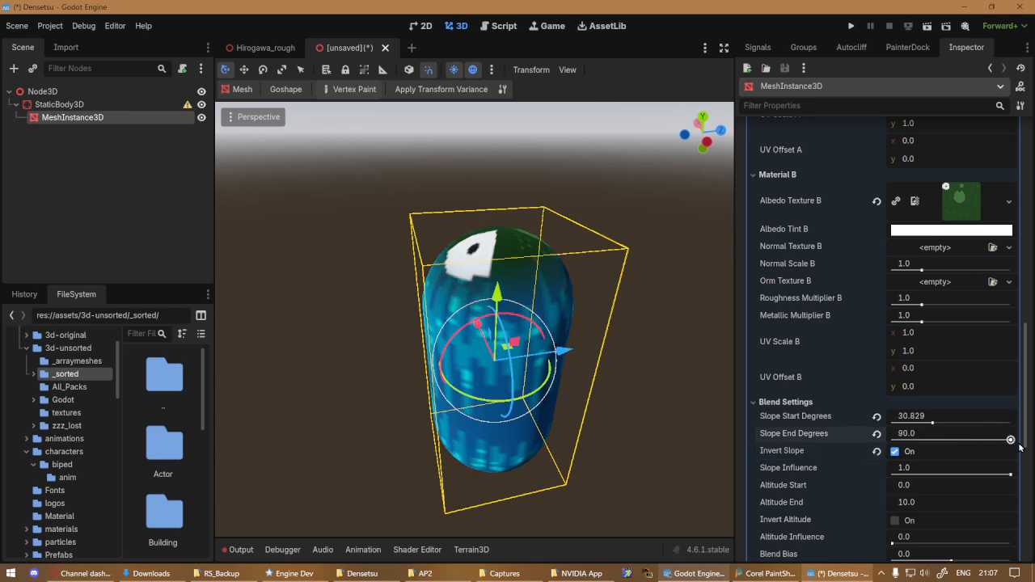
pyautogui.moveTo(932, 422); pyautogui.dragTo(1011, 438)
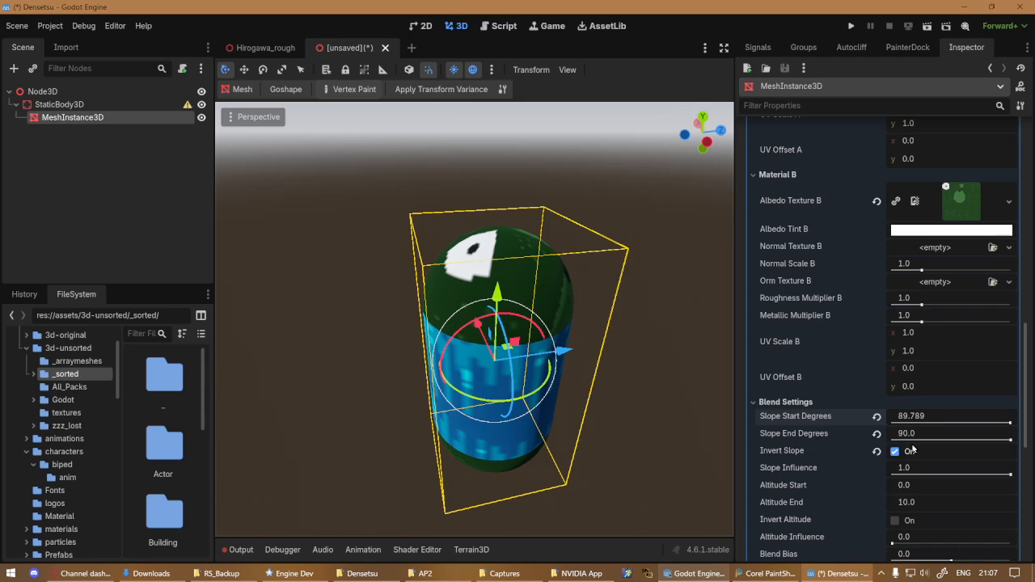
pyautogui.moveTo(467, 377); pyautogui.dragTo(317, 349, button='middle')
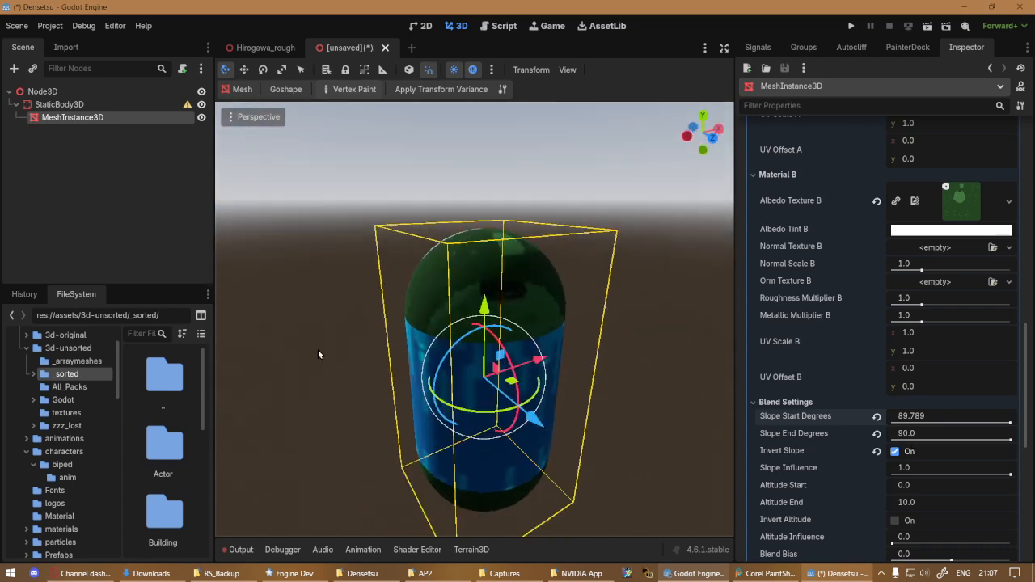
# Collapse the Material B and Blend Settings groups and return to the override material's preview and Material A settings
pyautogui.click(822, 172)
pyautogui.click(825, 187)
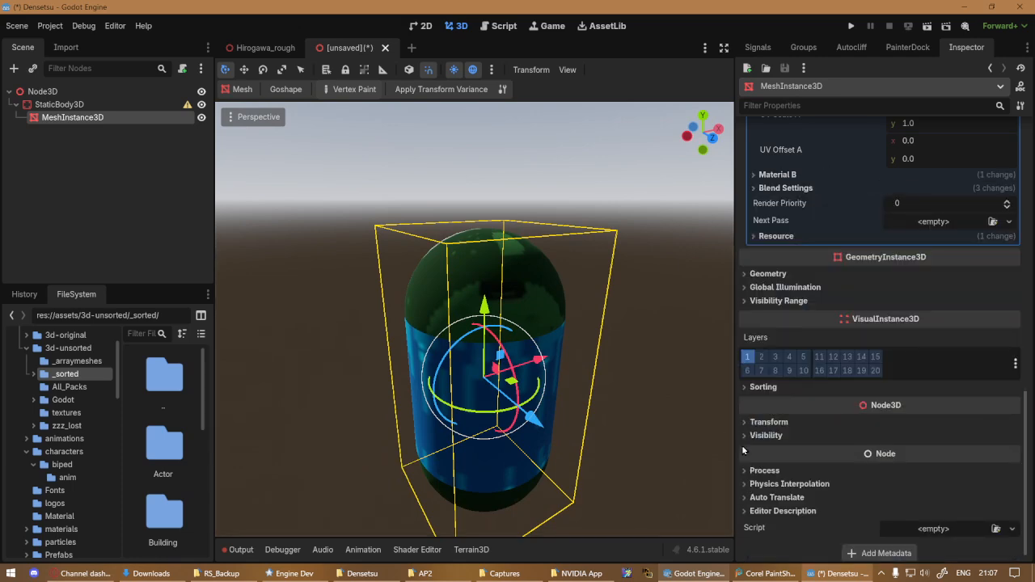
pyautogui.scroll(5, 865, 472)
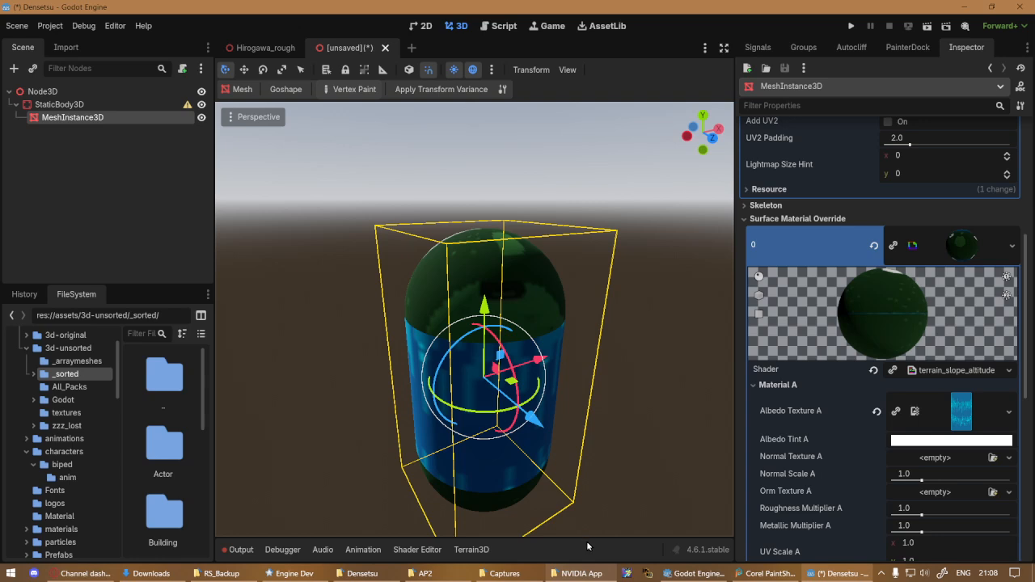
# Take a brief look at the Shader Editor and hide it again
pyautogui.click(433, 550)
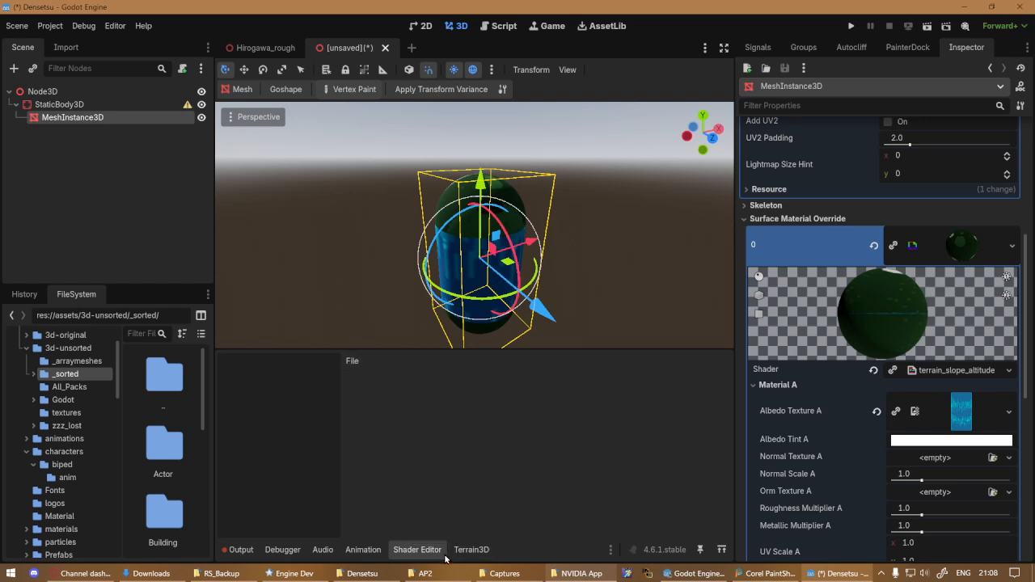
pyautogui.click(403, 550)
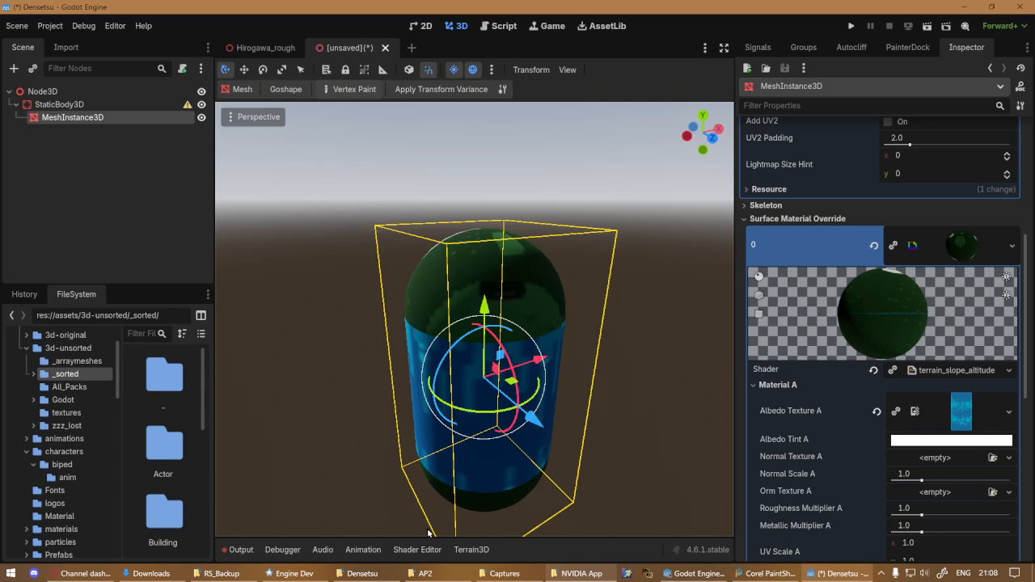